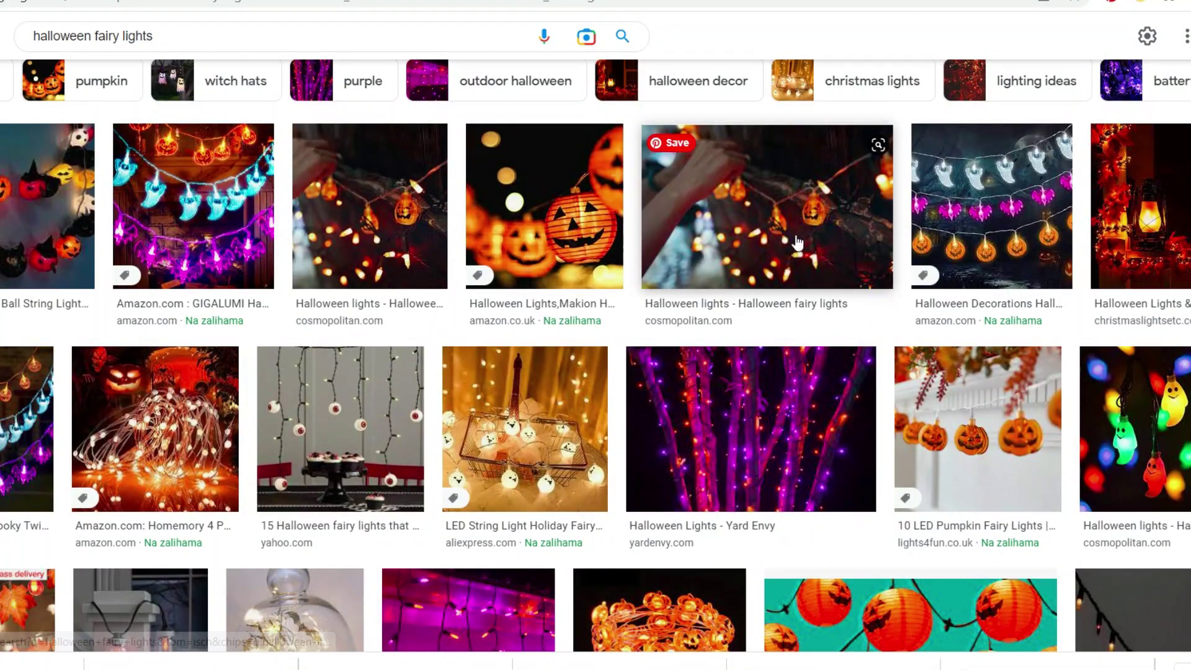
Step: Preview the Halloween lights reference image result
click(794, 242)
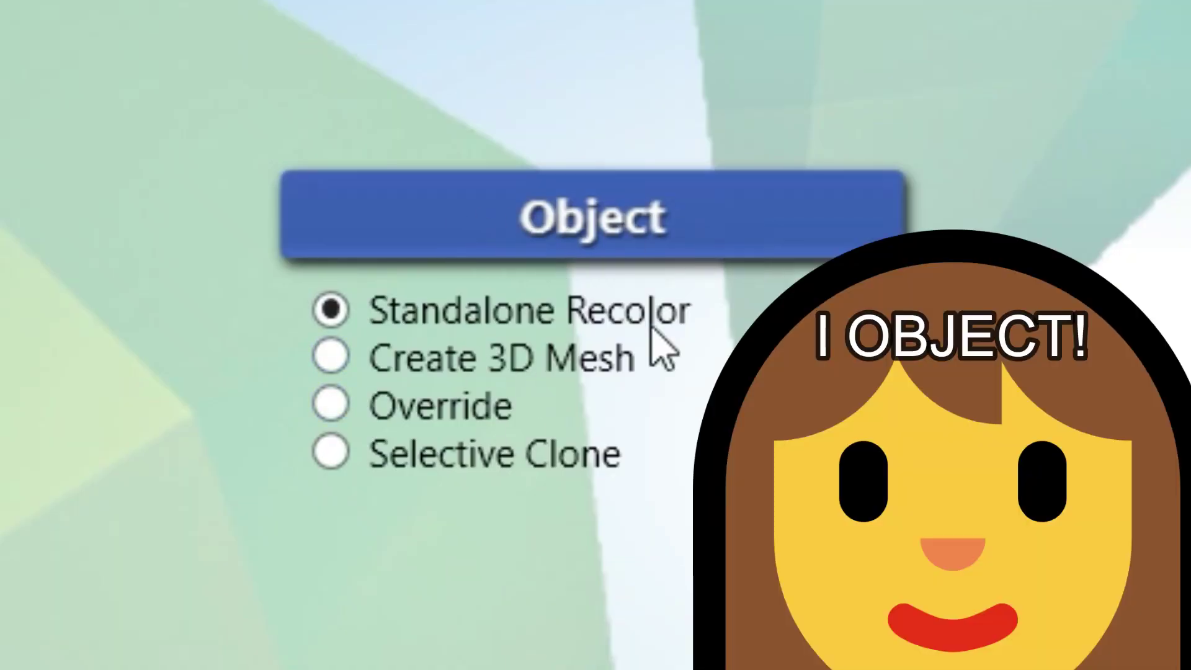
Step: Start a new standalone object recolor project to bring up the object catalog
click(330, 310)
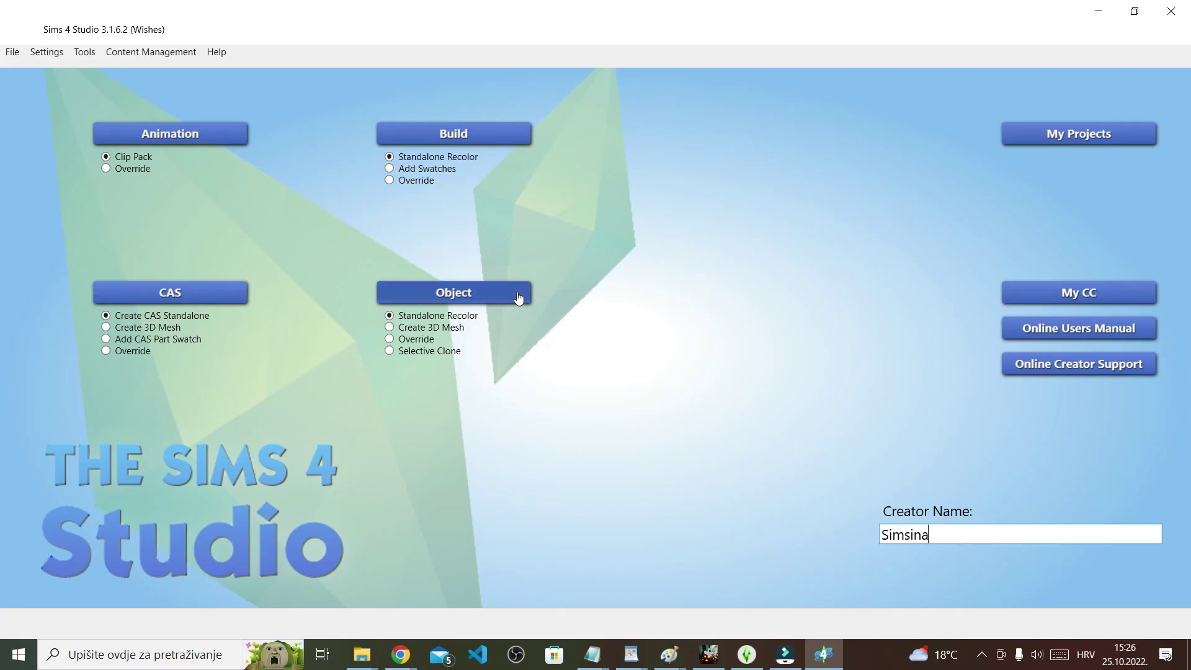
click(519, 299)
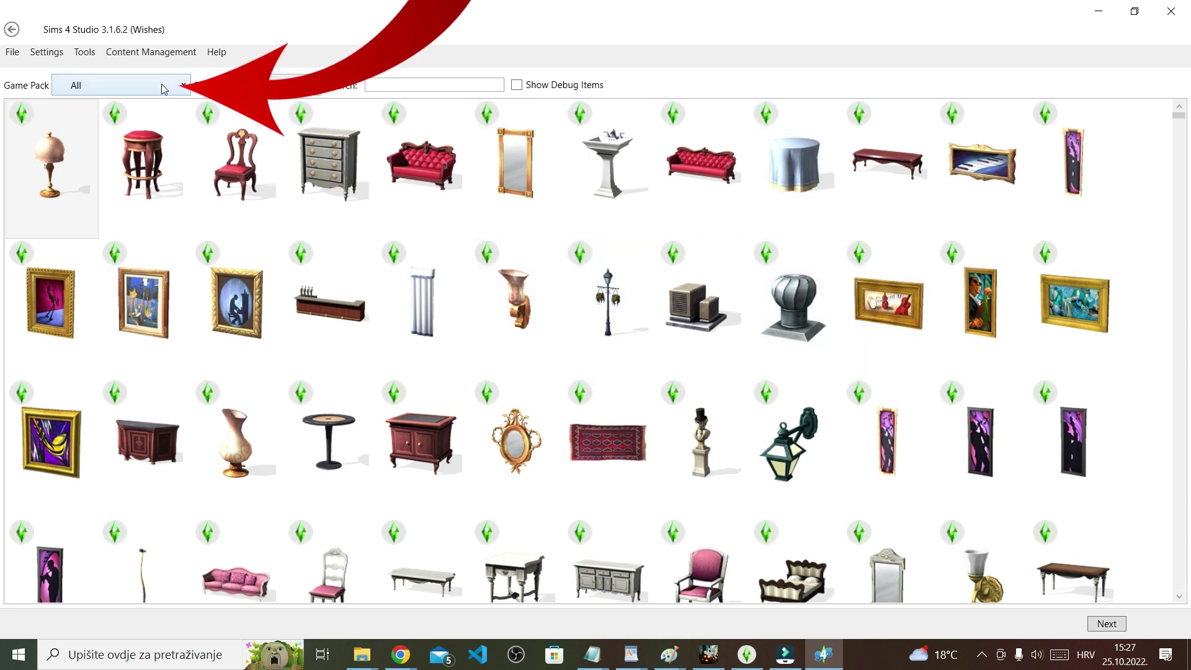
Step: Filter the catalog to Parenthood, pick Hanging Lights - long length, and continue to saving
click(184, 90)
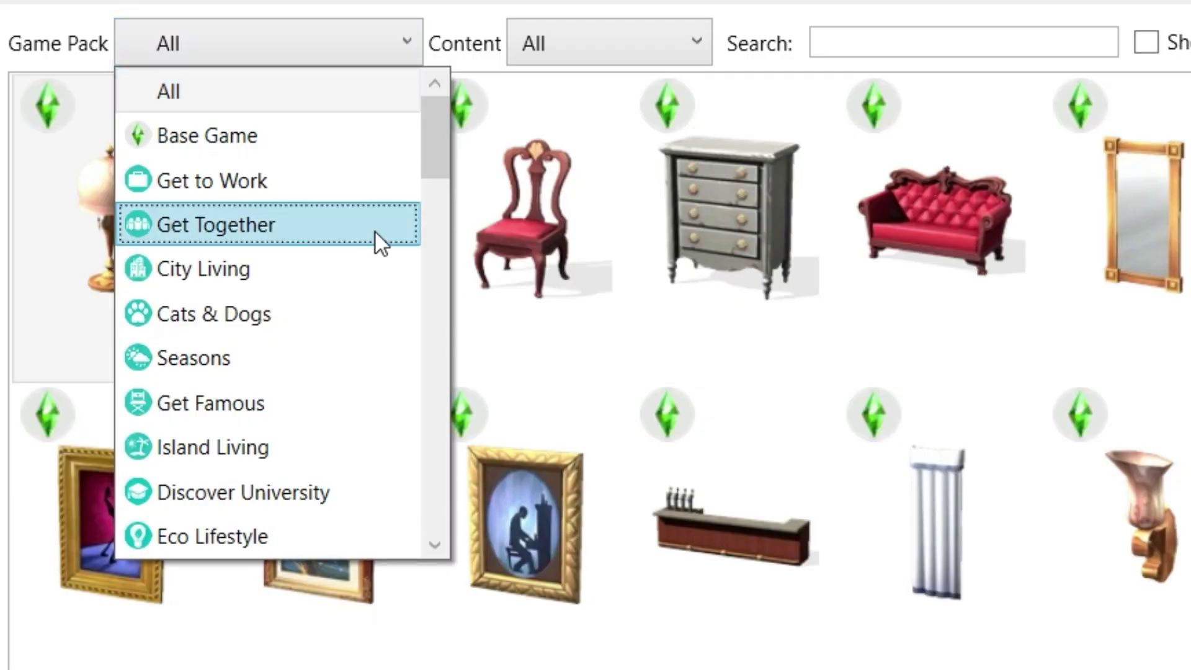
scroll(347, 270, down, 9)
scroll(348, 274, up, 3)
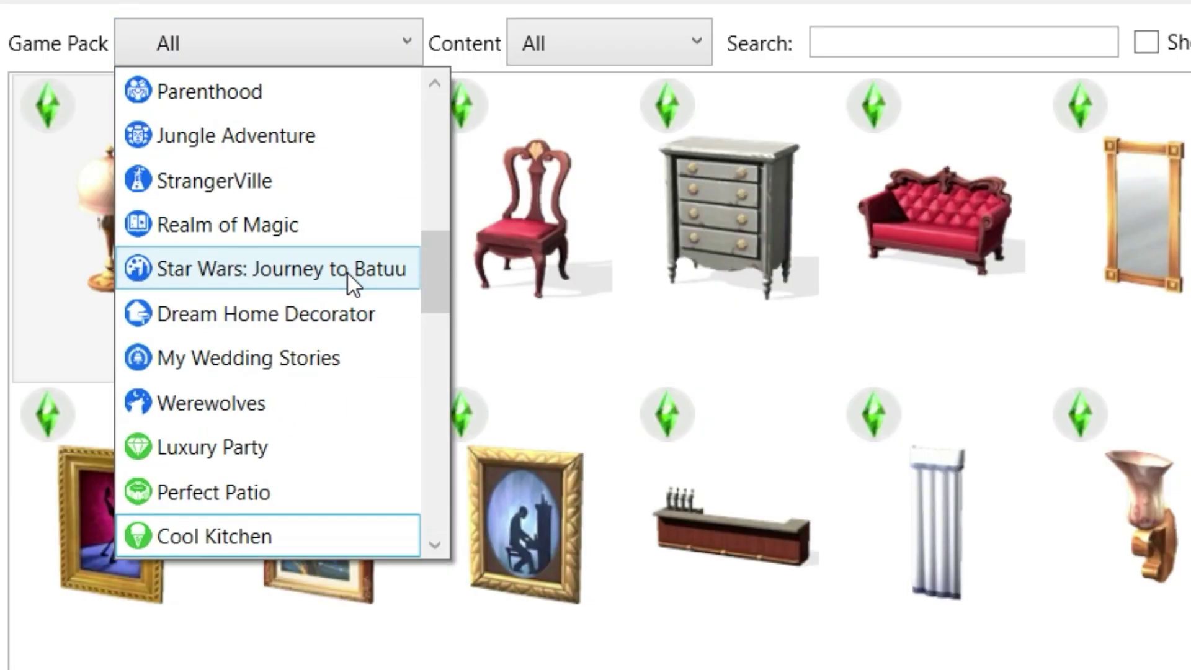
click(291, 79)
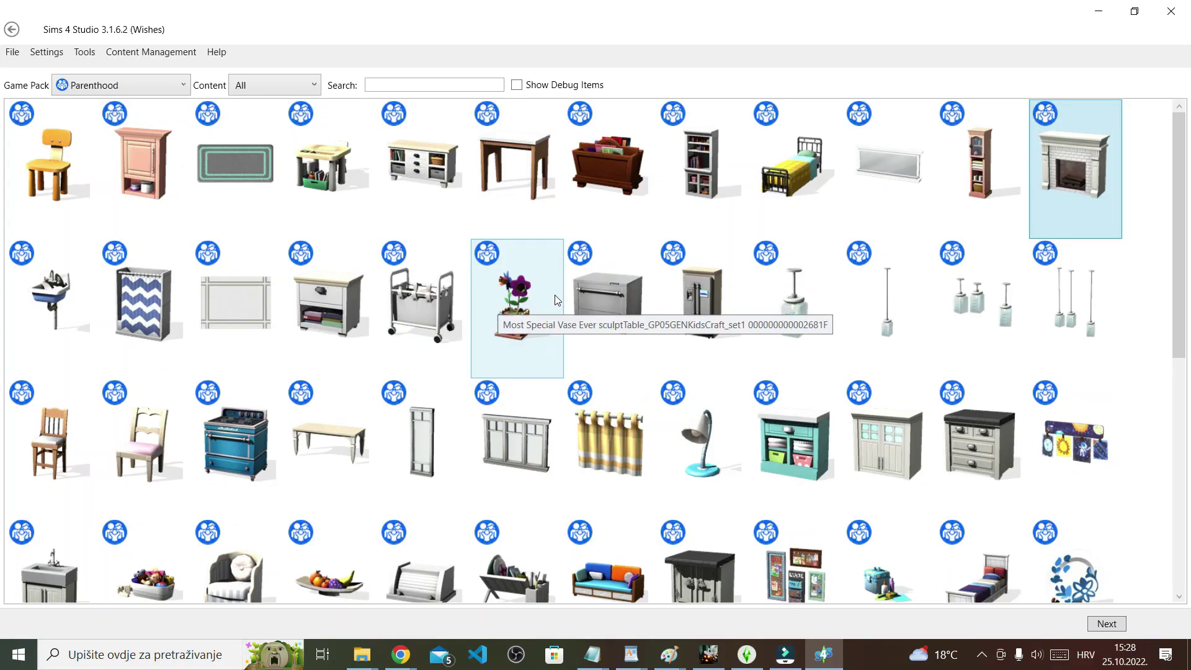
scroll(893, 265, down, 3)
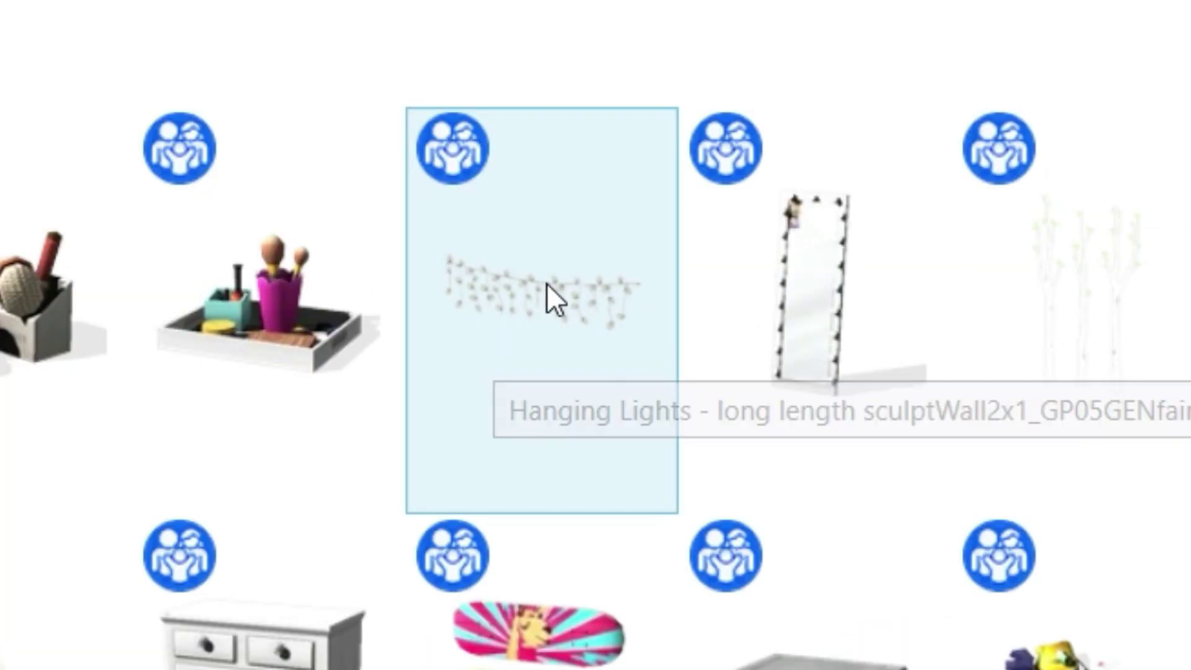
click(546, 283)
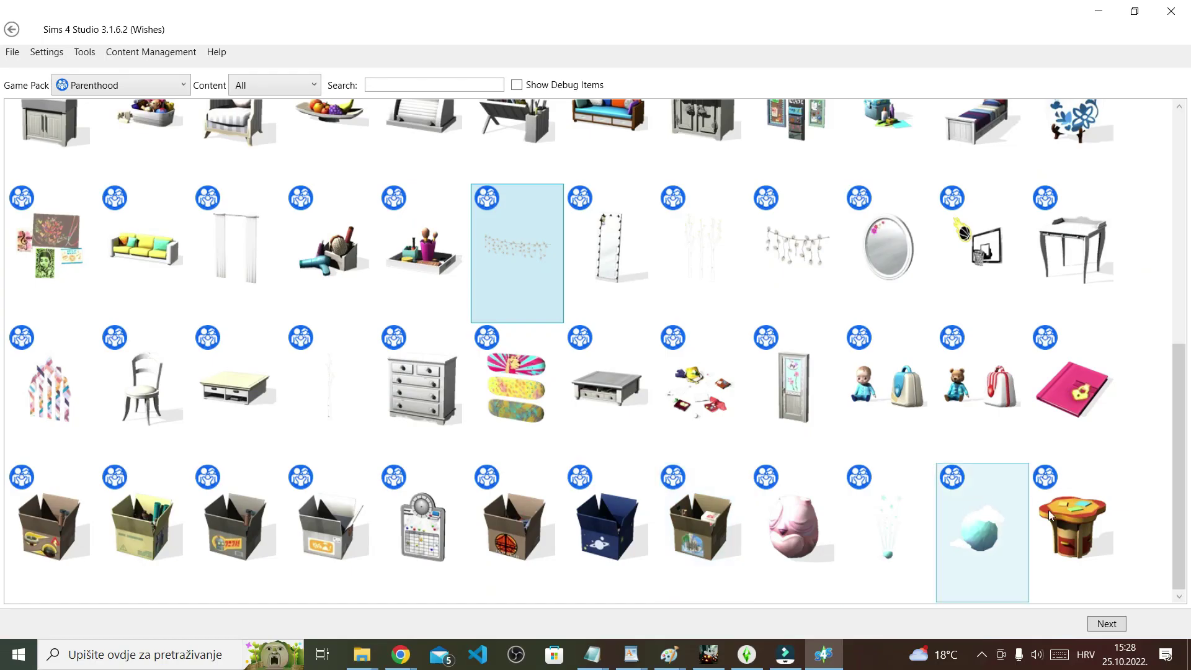
click(1116, 624)
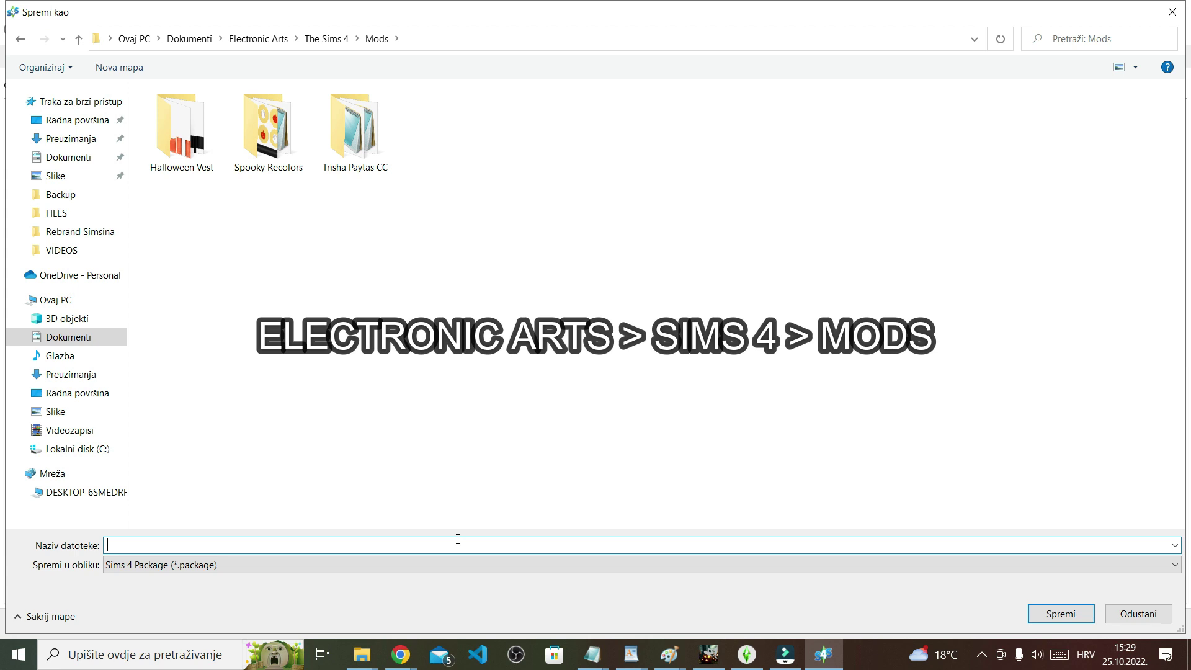
Step: Save the package in Mods as Halloween Fairy Lights and show its Texture settings
text(Ha)
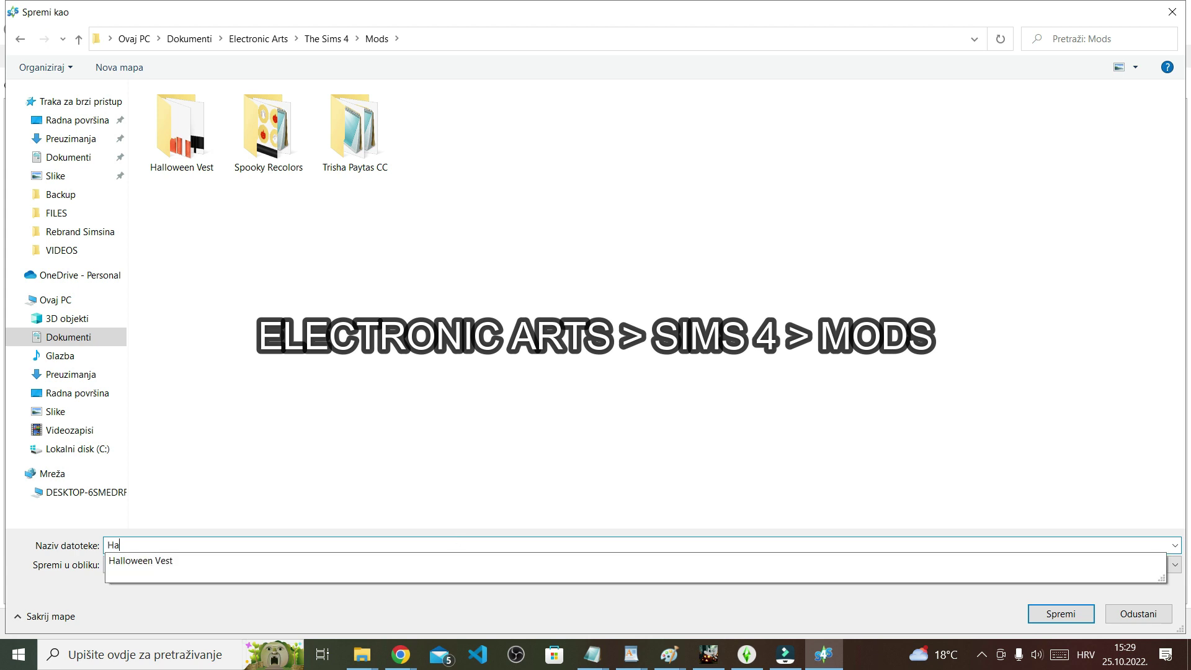
text(lloween Retro (Light))
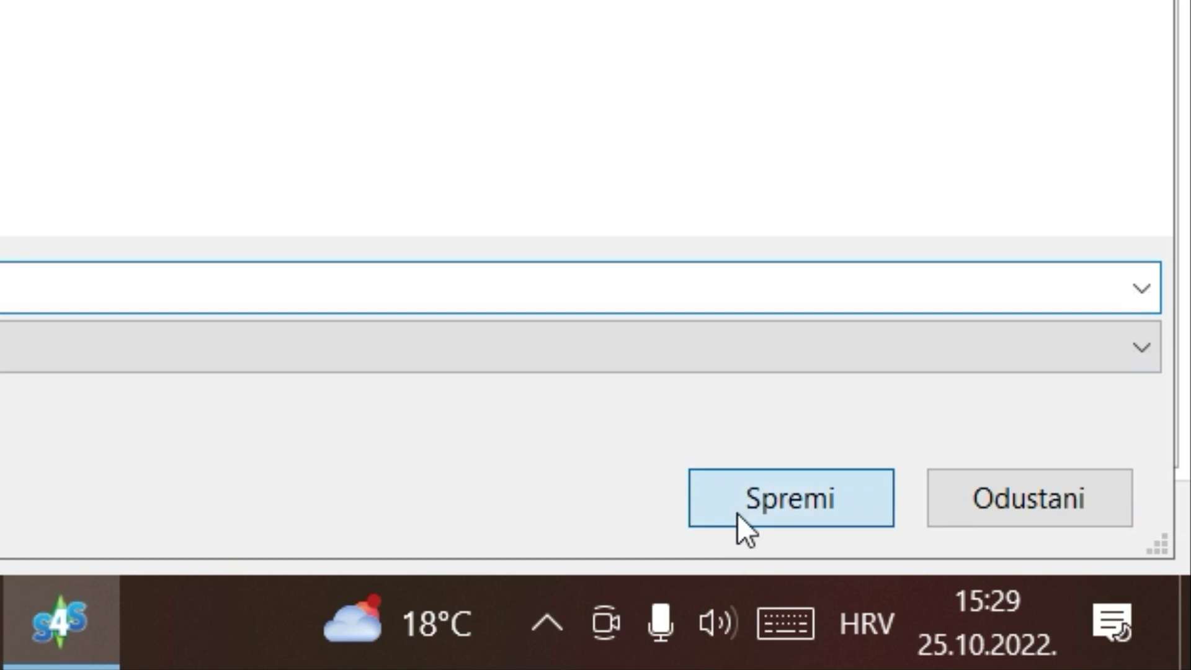
click(738, 513)
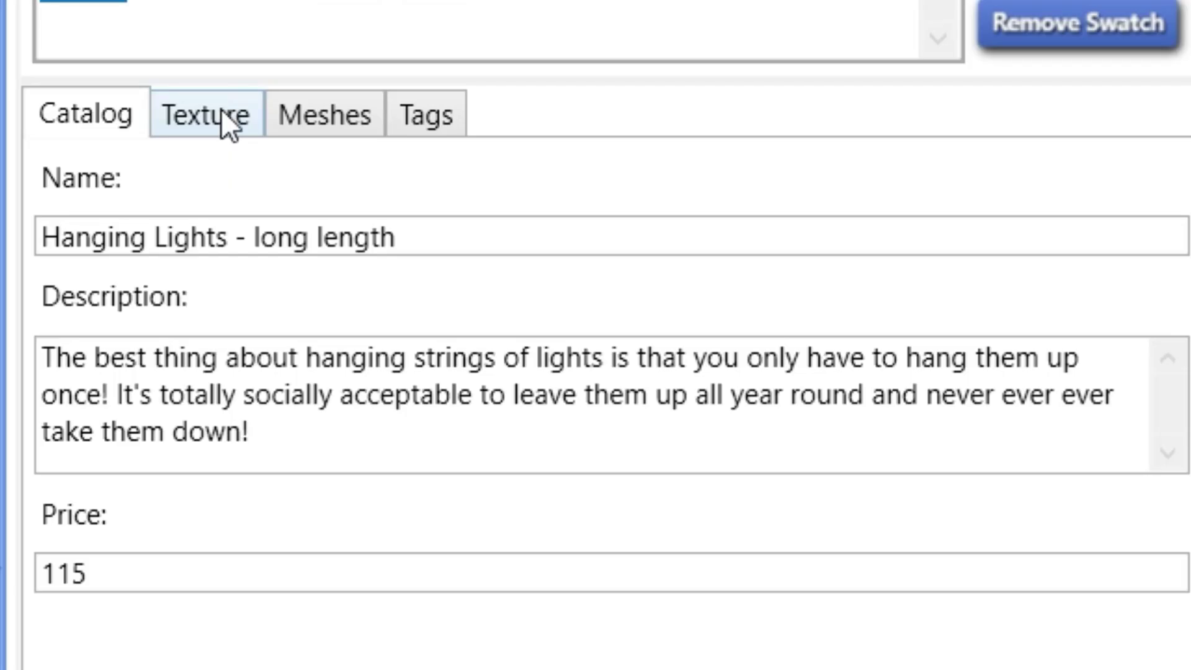
click(861, 159)
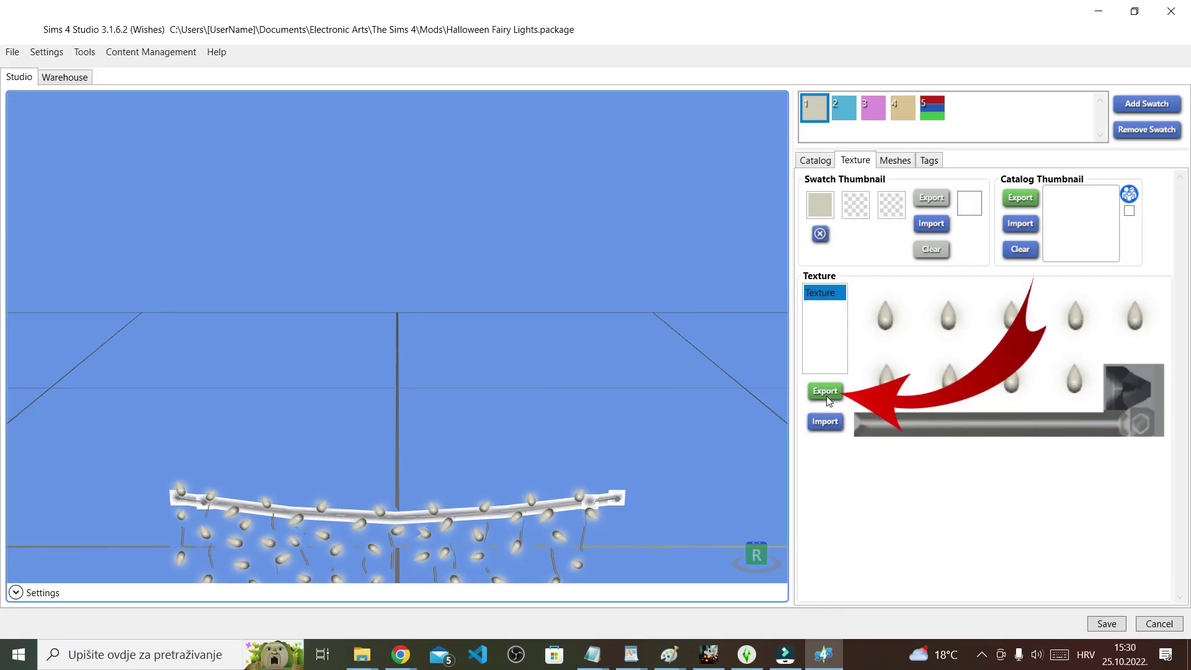
Step: Export the hanging lights texture to Mods as 'Halloween Fairy Lights' PNG
click(825, 392)
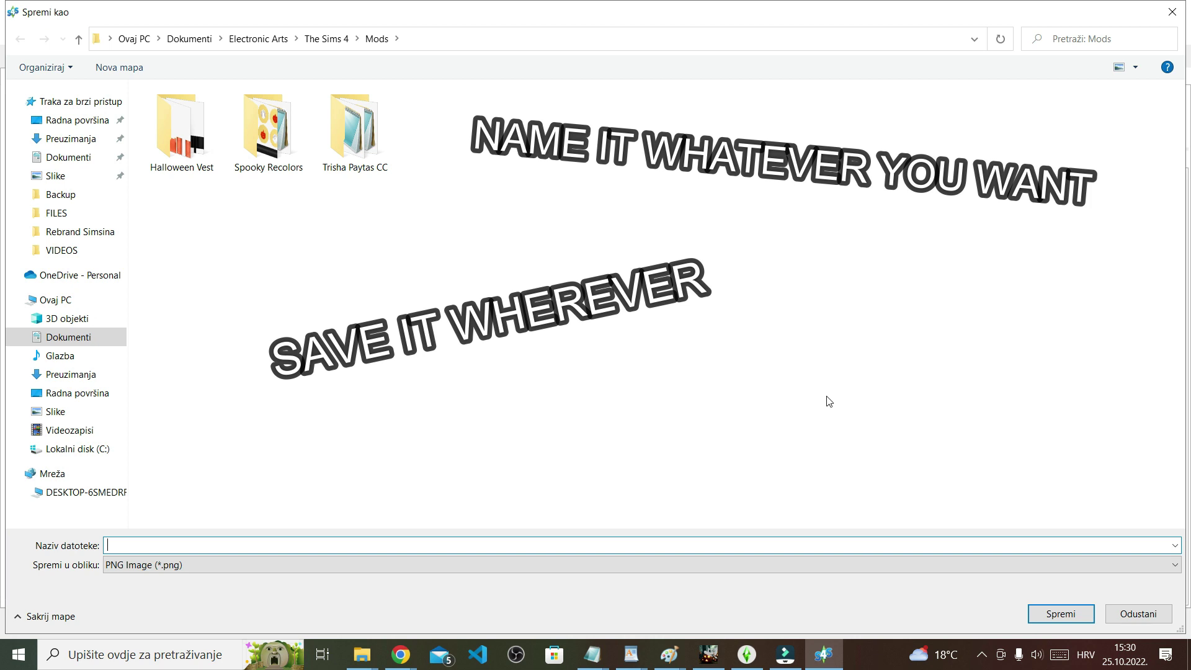
text(Halloween Fairy Lights)
click(1062, 617)
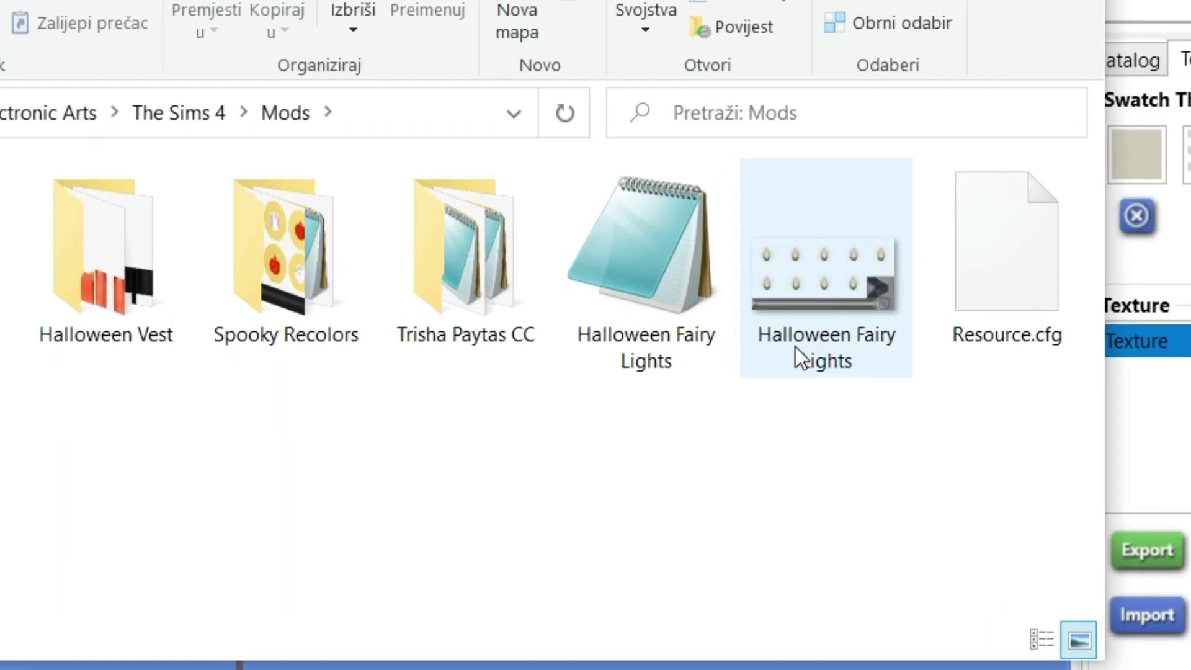
Step: Open the exported Halloween Fairy Lights.png in GIMP from File Explorer
mouse_move(665, 280)
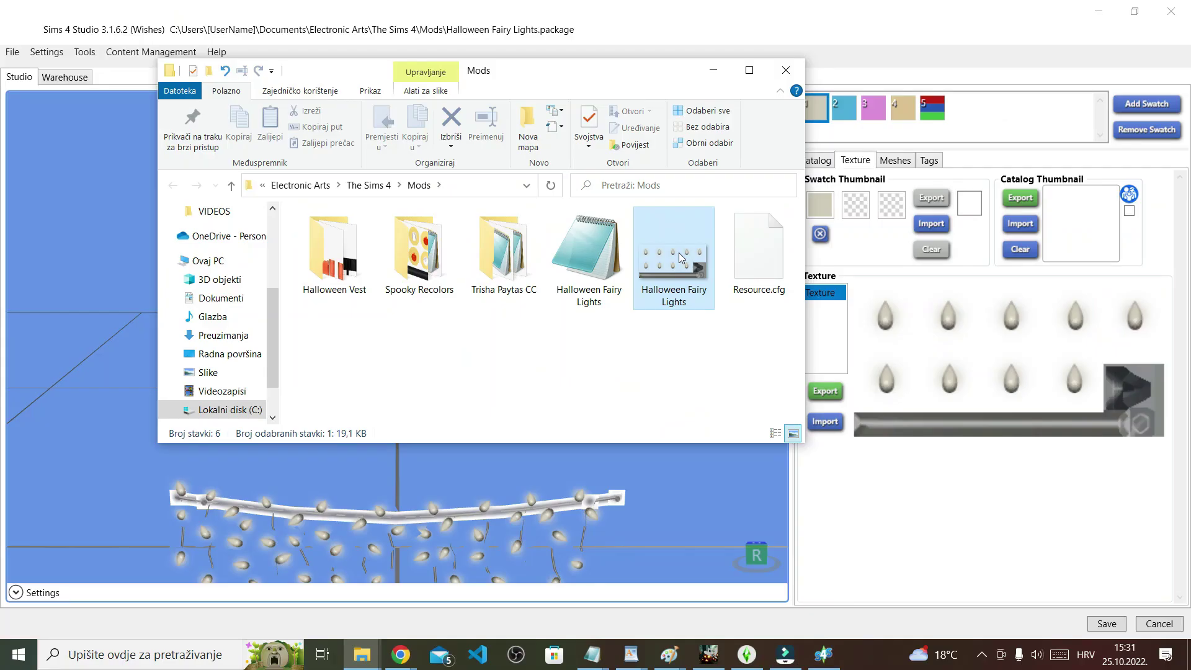
right_click(676, 276)
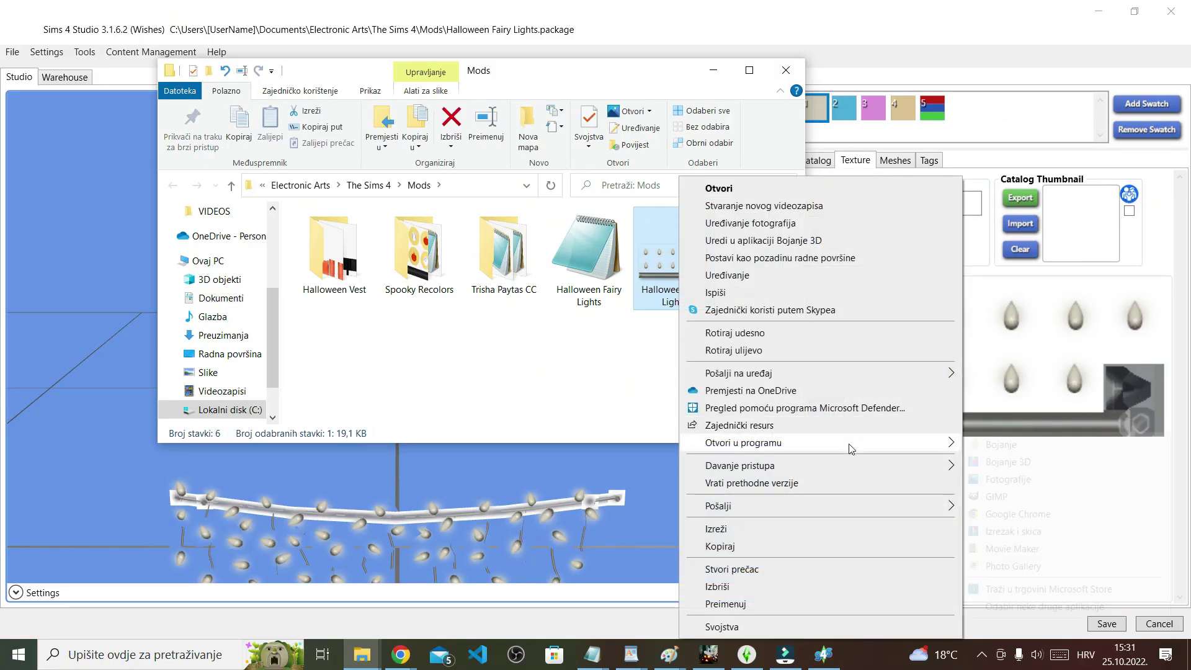
mouse_move(849, 443)
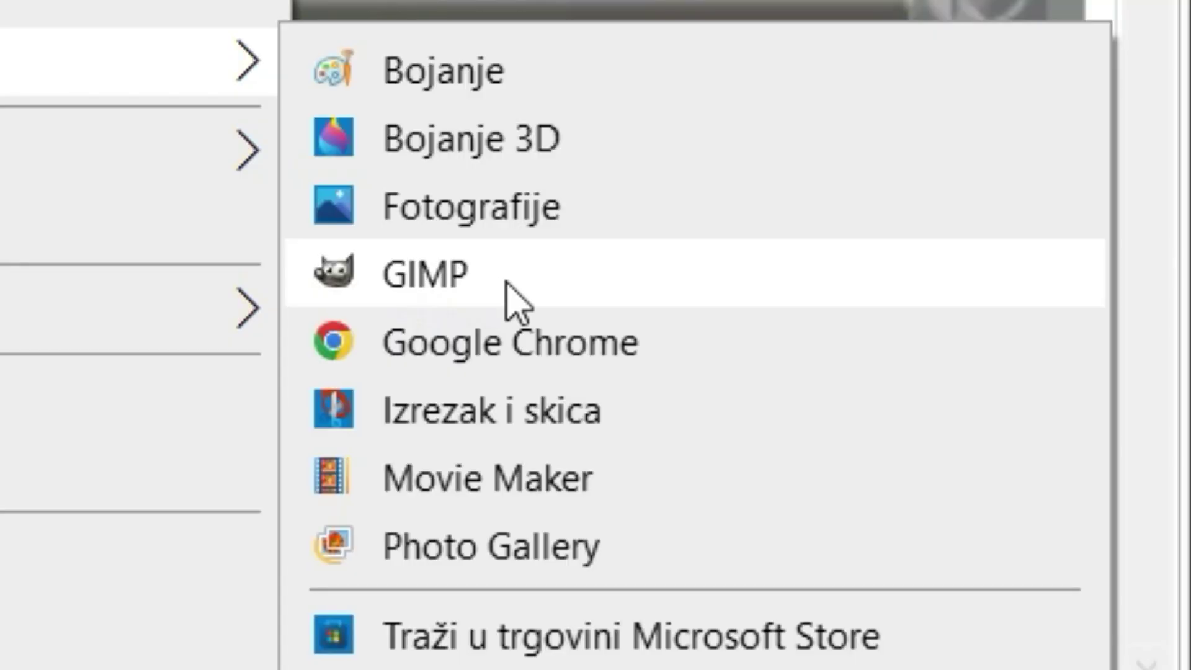
click(506, 286)
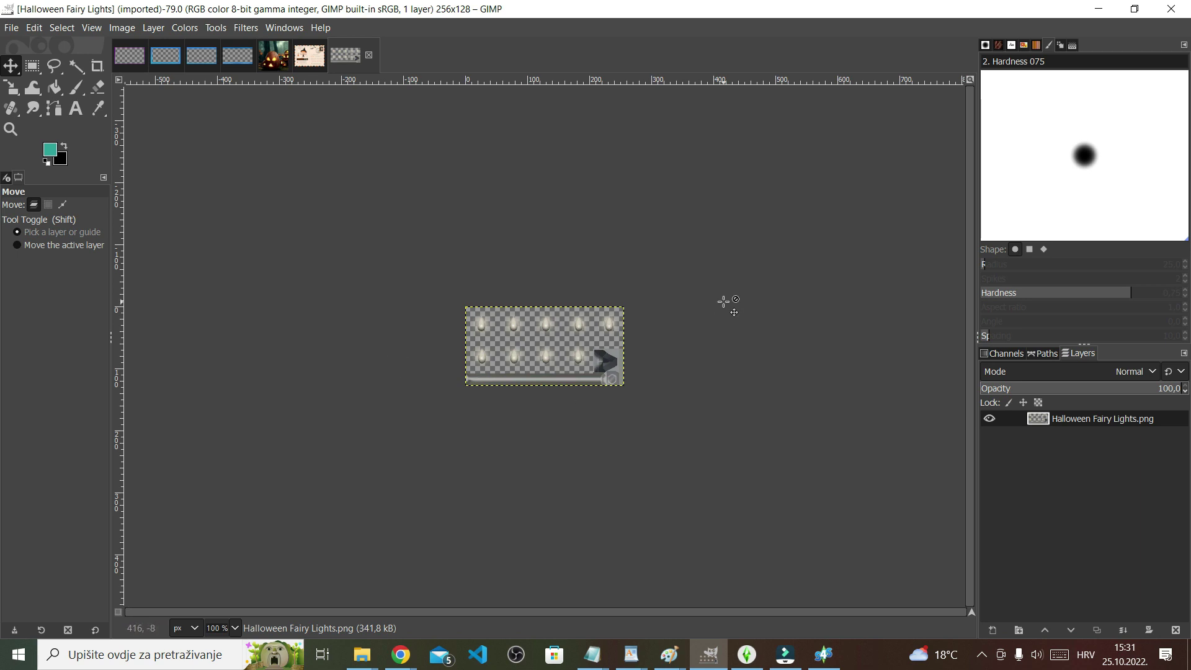
Step: Zoom into the texture, search for pumpkin vector graphics, and bring up the Downloads folder
key(plus)
key(plus)
key(plus)
key(plus)
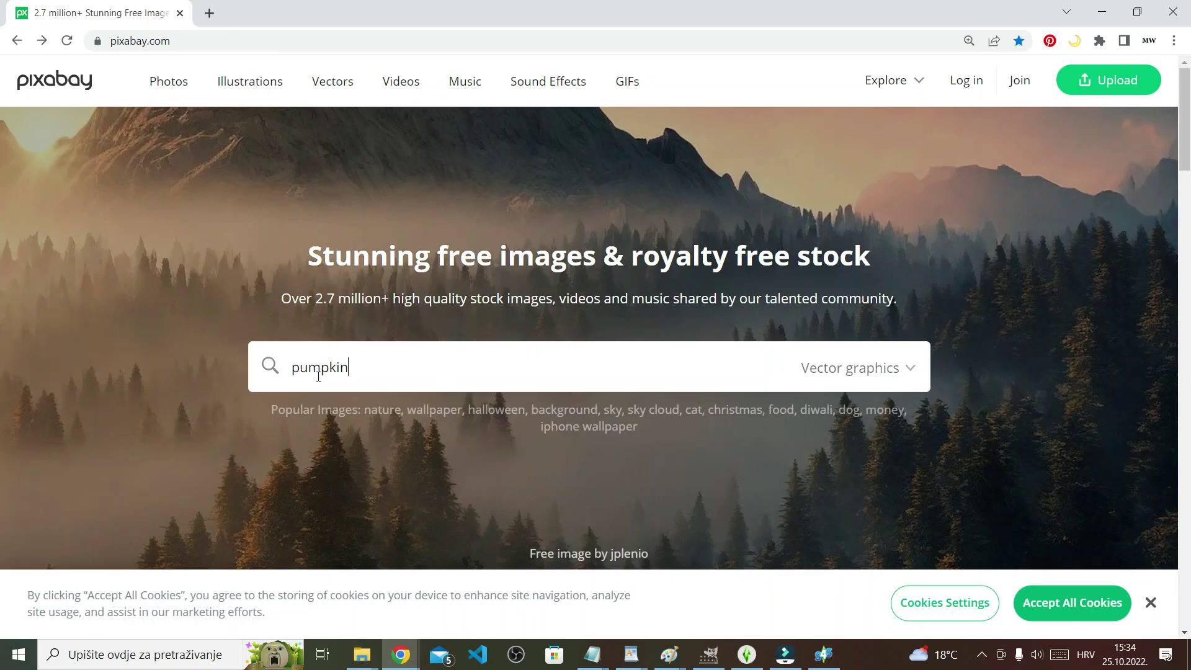
key(Return)
scroll(997, 178, down, 3)
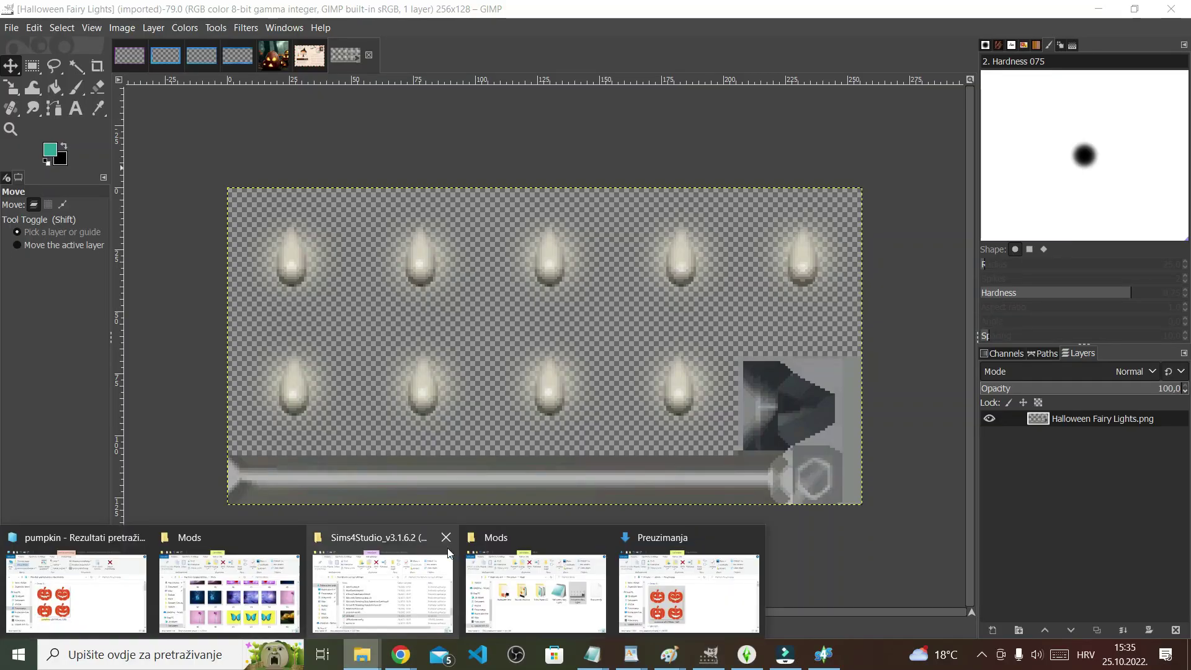
click(707, 577)
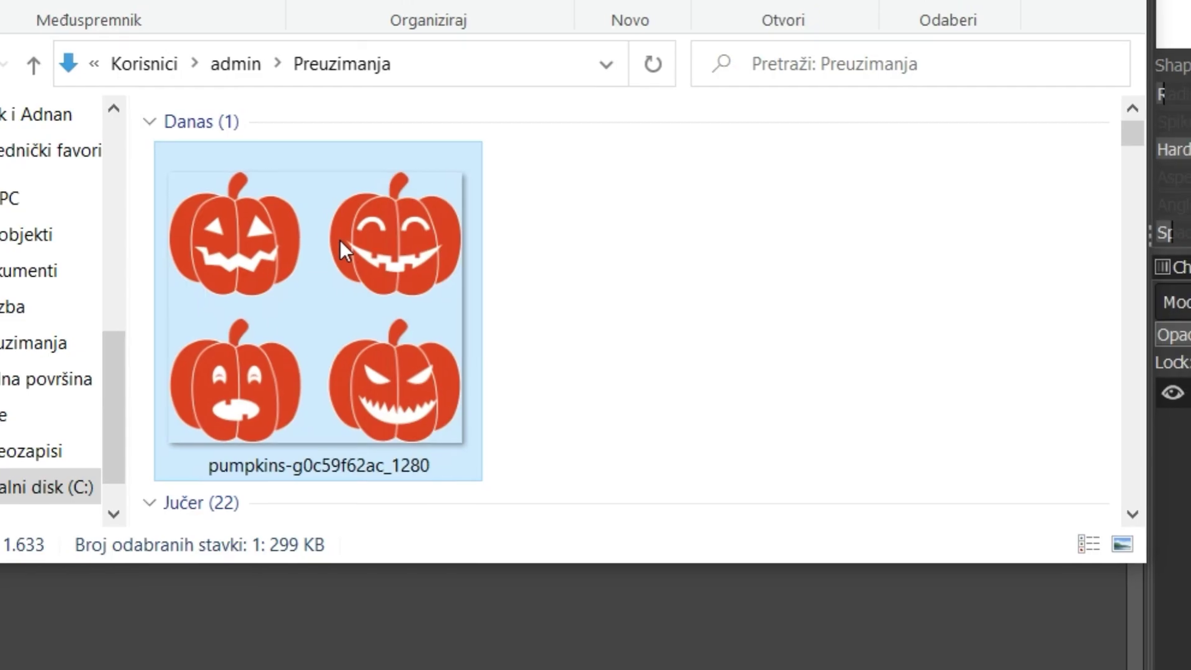
Step: Add the pumpkins image as a layer and rectangle-select the lower-right pumpkin
drag(560, 345, 1090, 435)
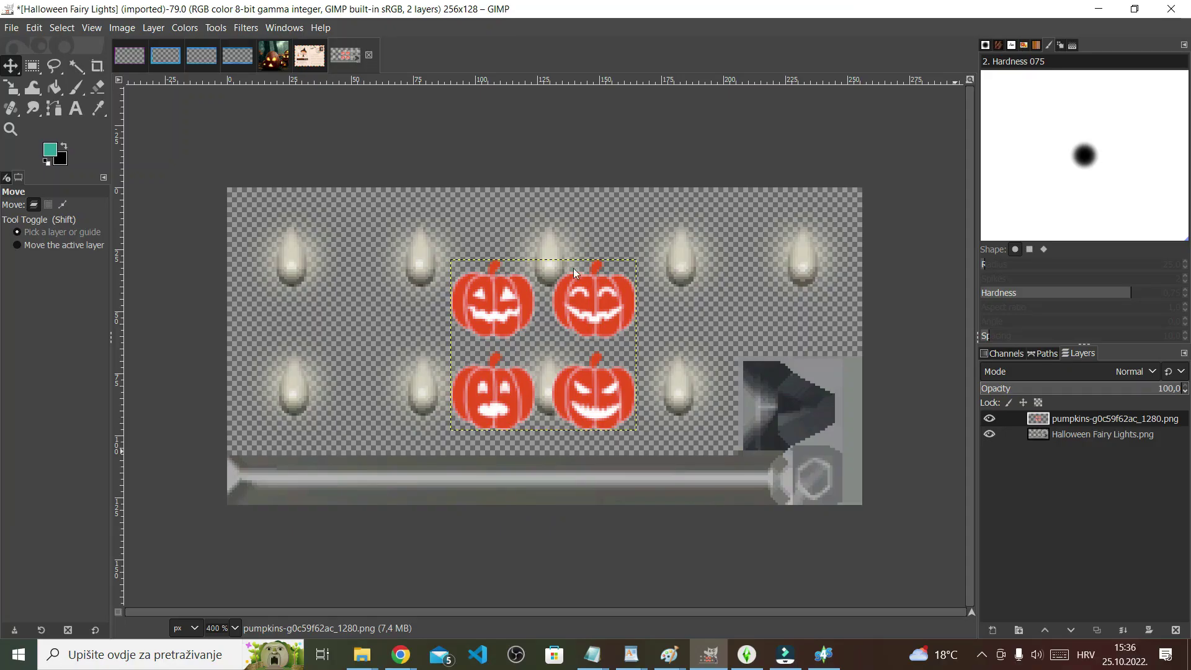
click(33, 66)
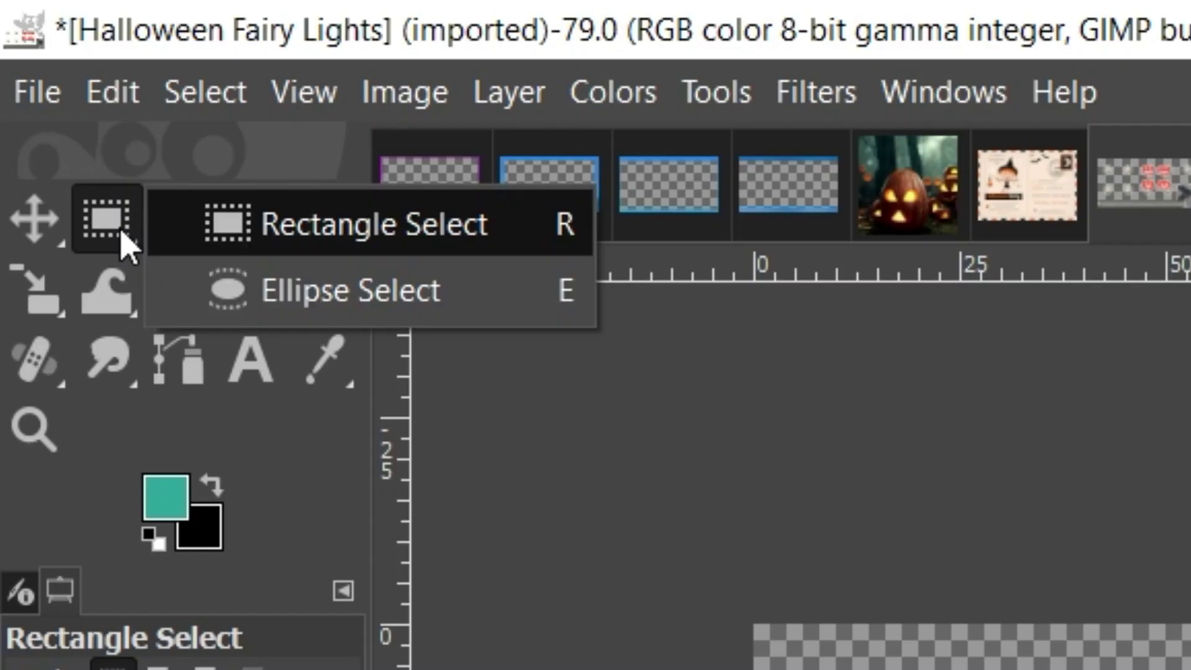
click(85, 70)
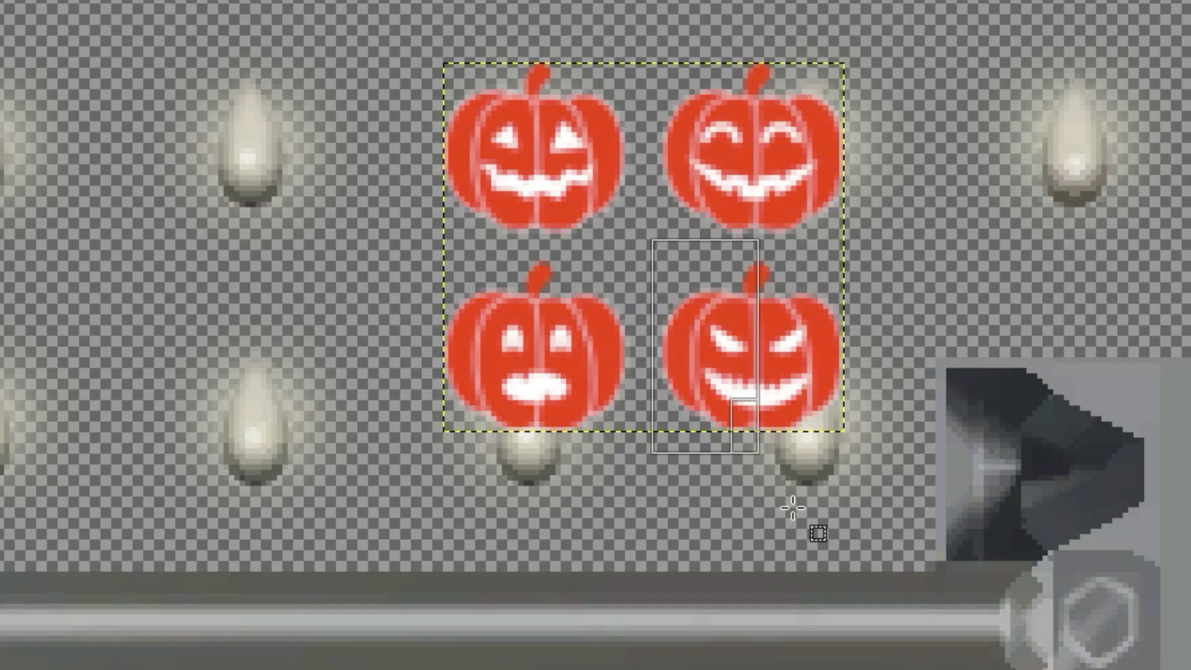
drag(651, 240, 913, 506)
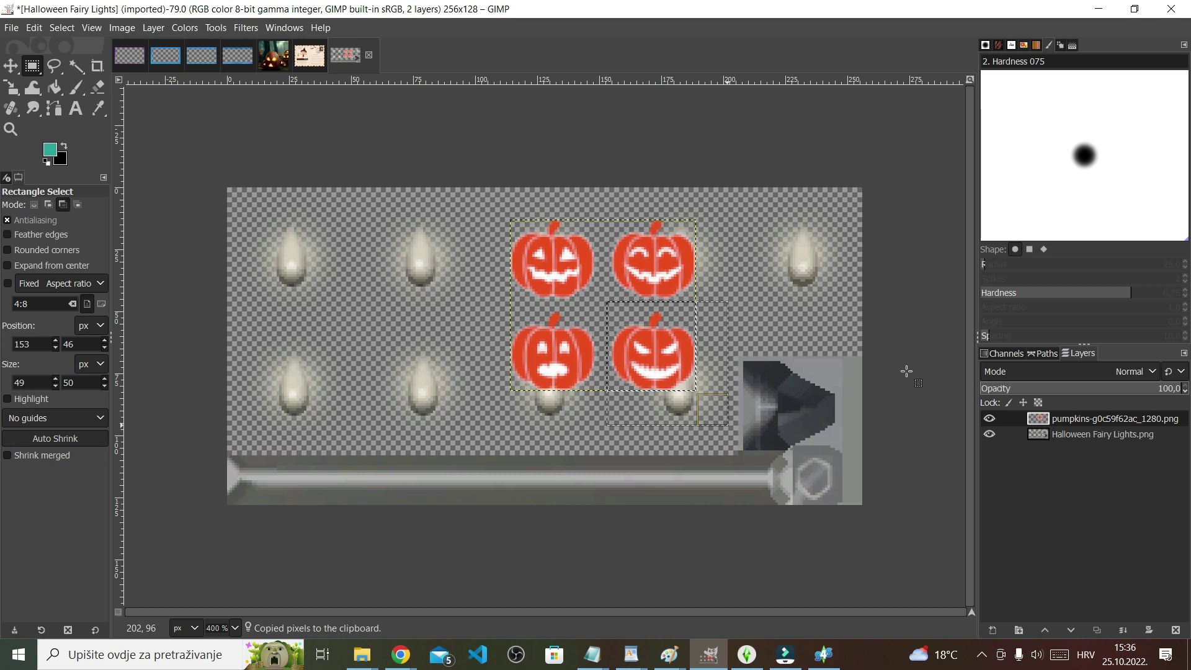
Step: Paste the pumpkin and turn the first few floating copies into new layers
key(ctrl+v)
right_click(1076, 420)
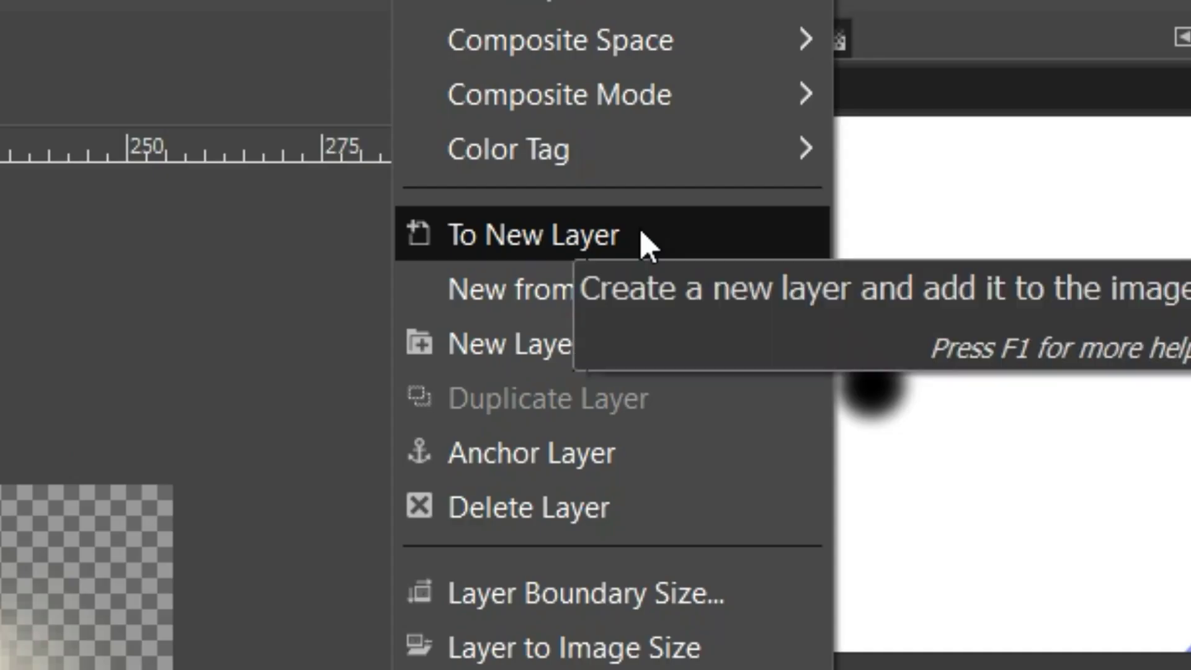
click(645, 243)
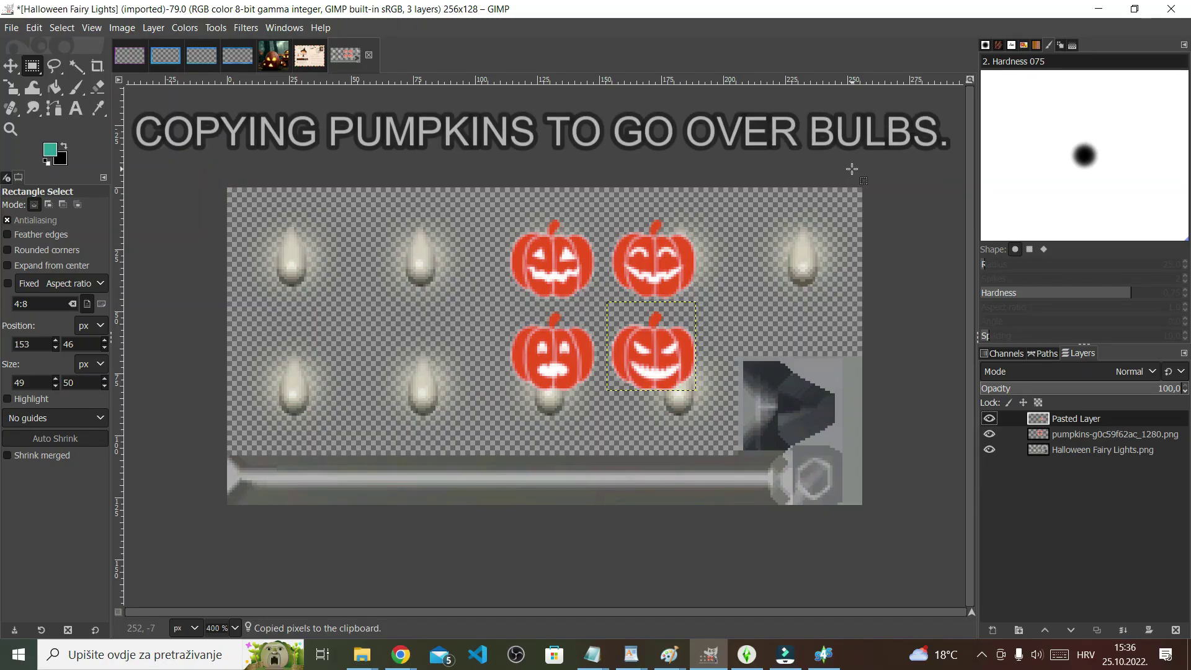
key(ctrl+c)
key(ctrl+v)
right_click(977, 121)
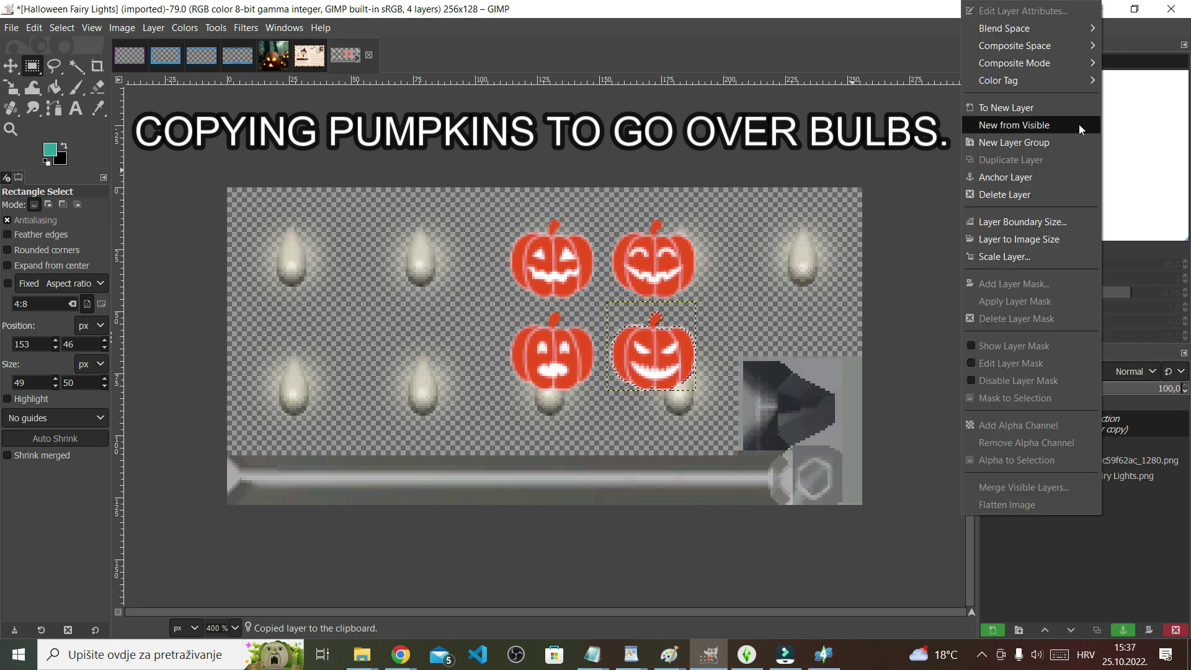
click(1006, 107)
key(ctrl+v)
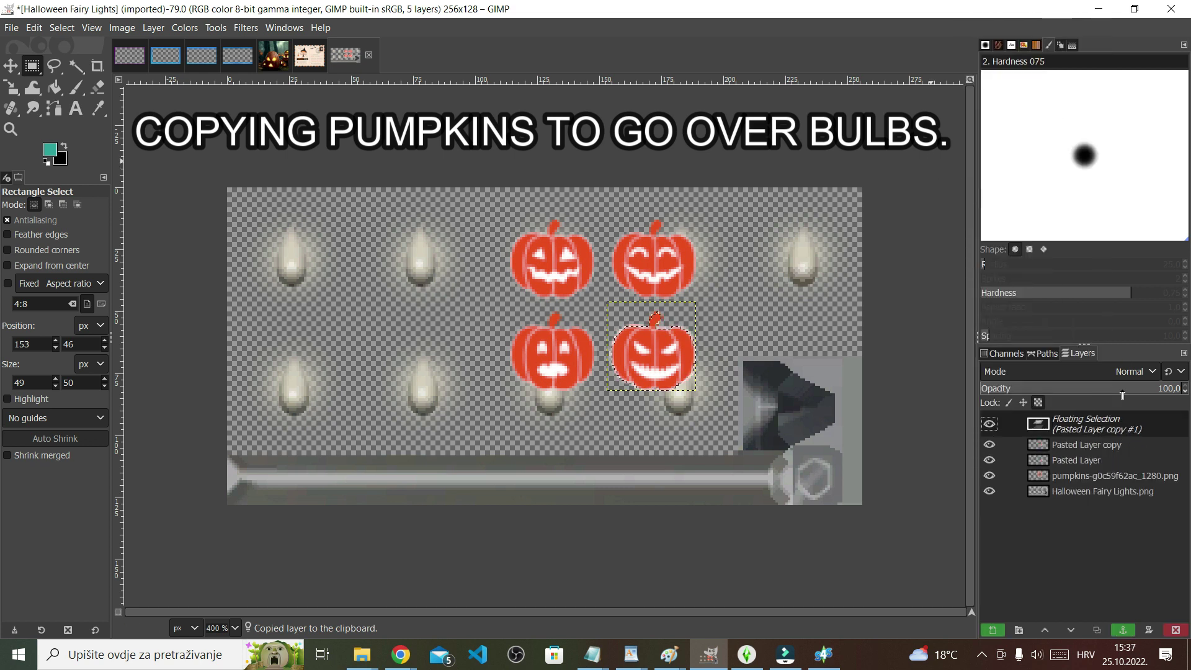
right_click(1113, 419)
click(1010, 110)
Step: Paste more pumpkin copies as new layers up to Pasted Layer copy #4
key(ctrl+v)
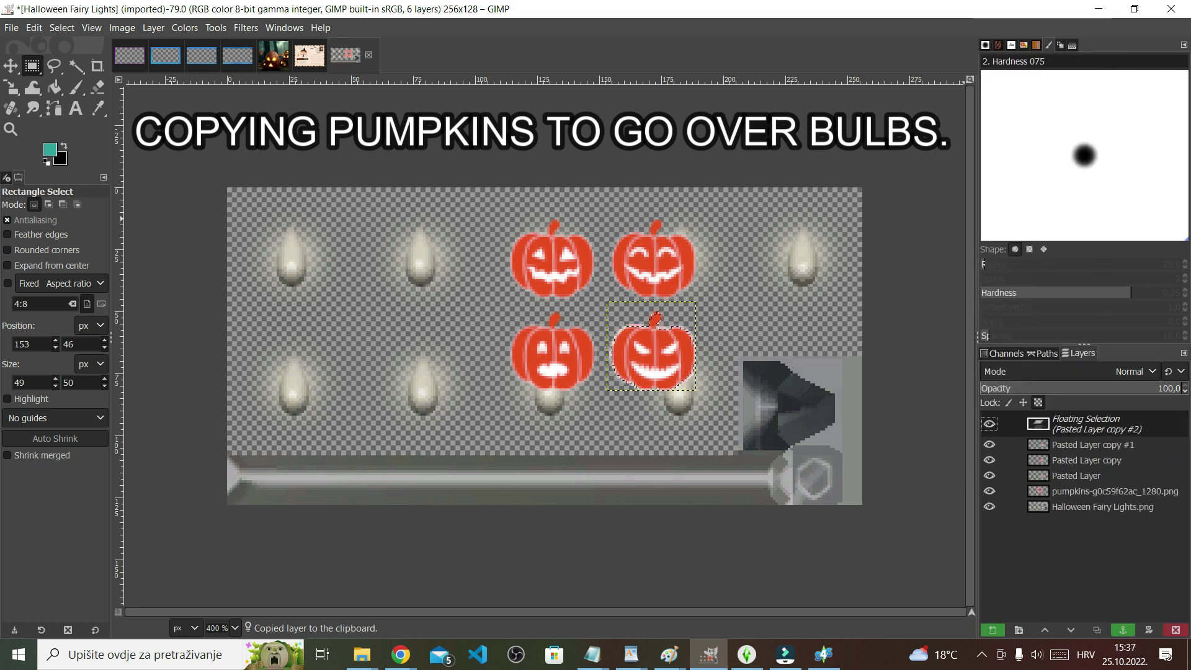
right_click(1069, 428)
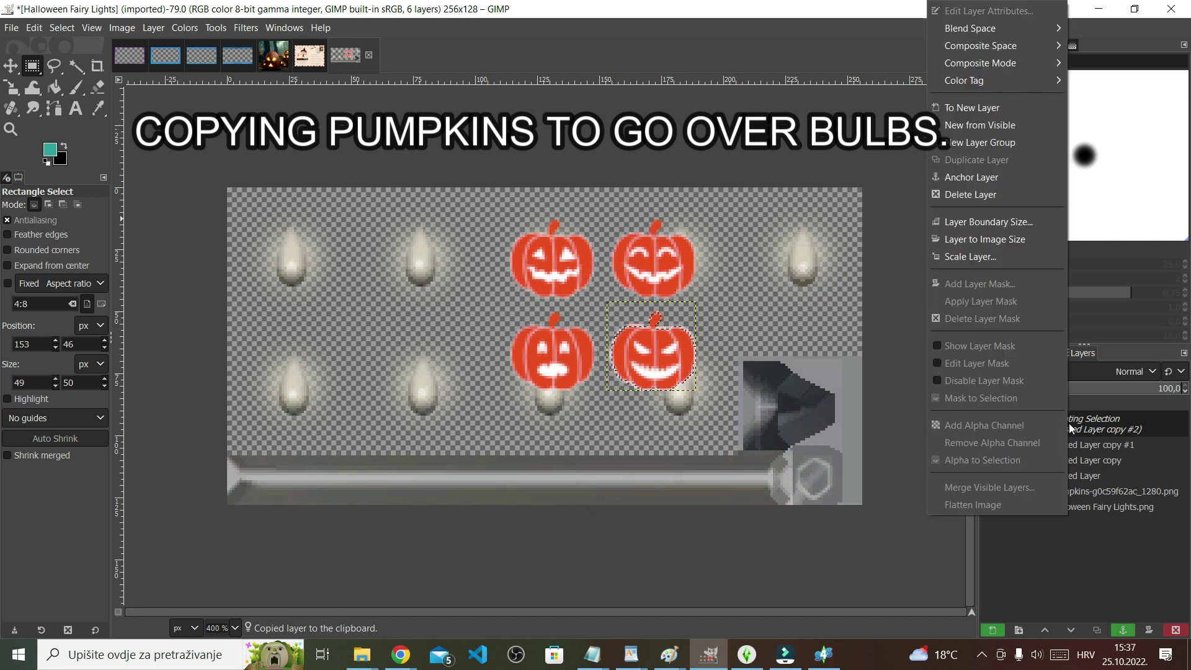
click(1006, 108)
key(ctrl+v)
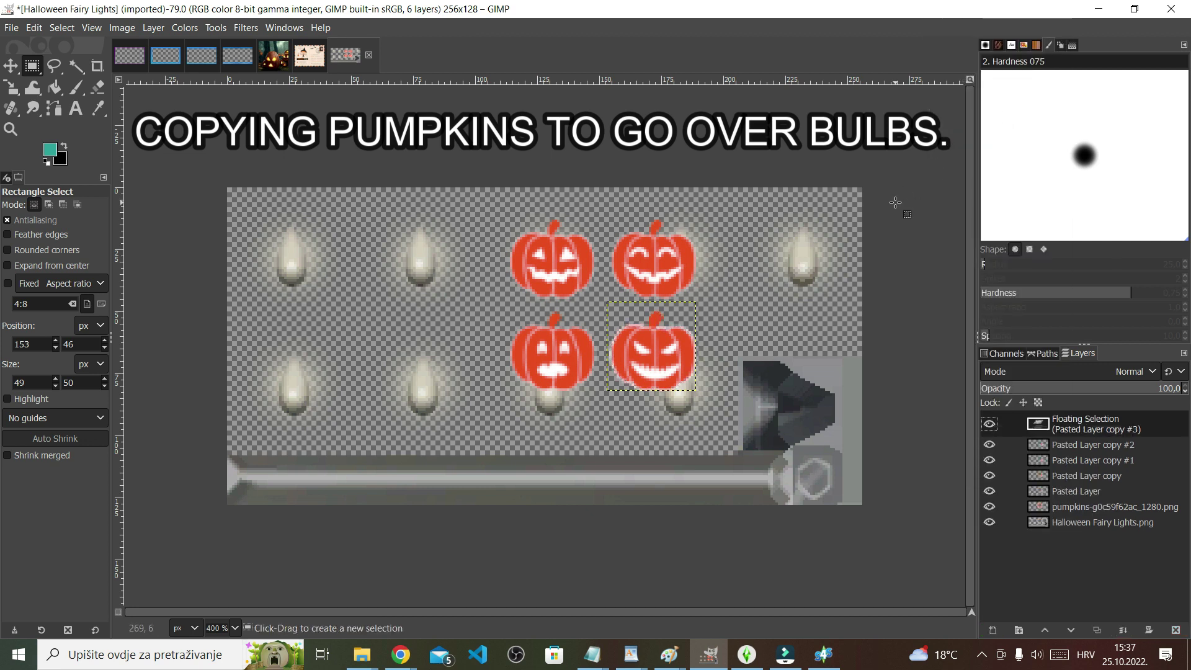
right_click(1131, 428)
click(1050, 112)
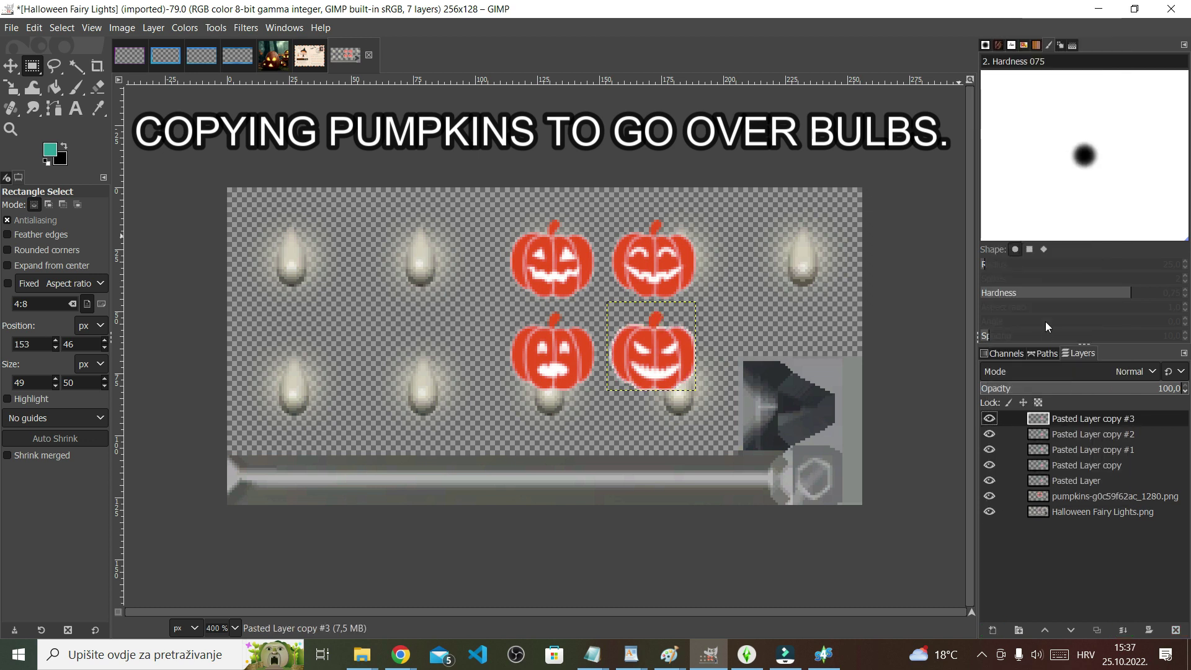
key(ctrl+v)
right_click(1066, 423)
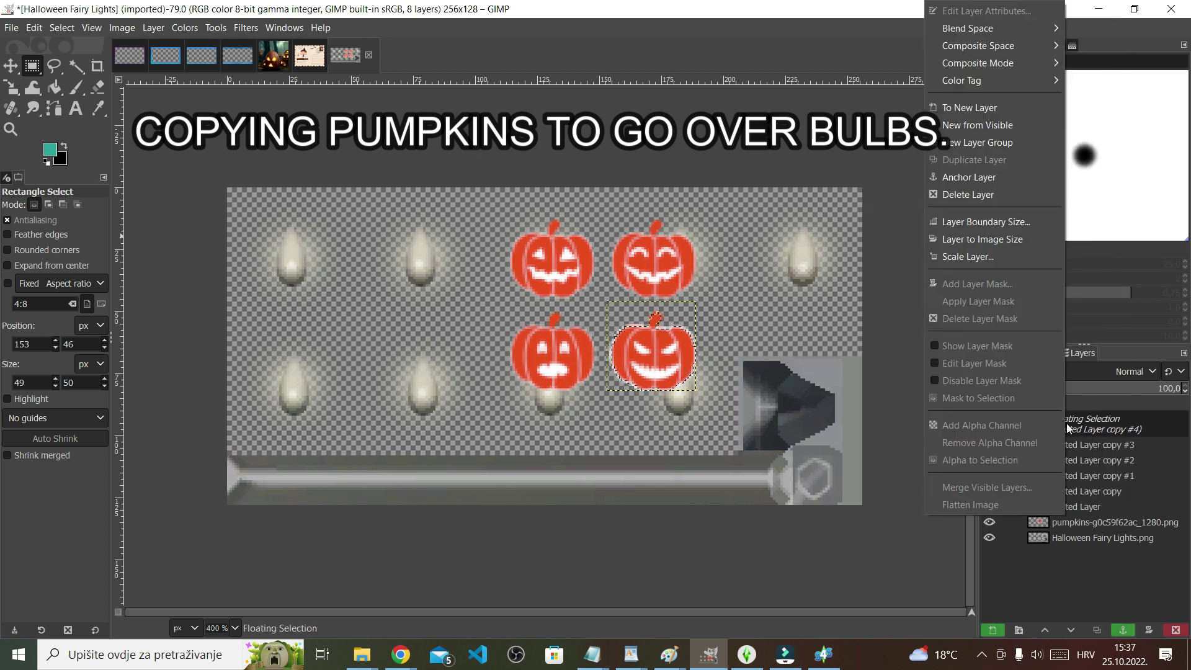
click(1017, 109)
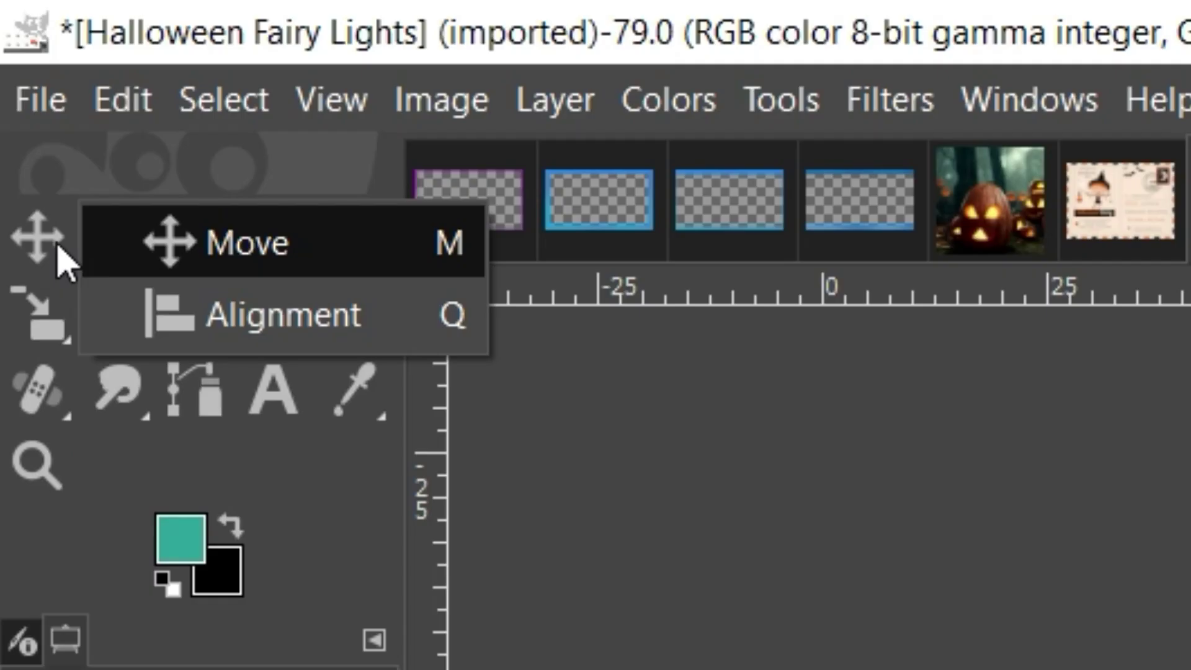
Step: Move pumpkin layers over the top-row and lower-right bulbs with the Move tool
click(52, 69)
drag(656, 360, 808, 262)
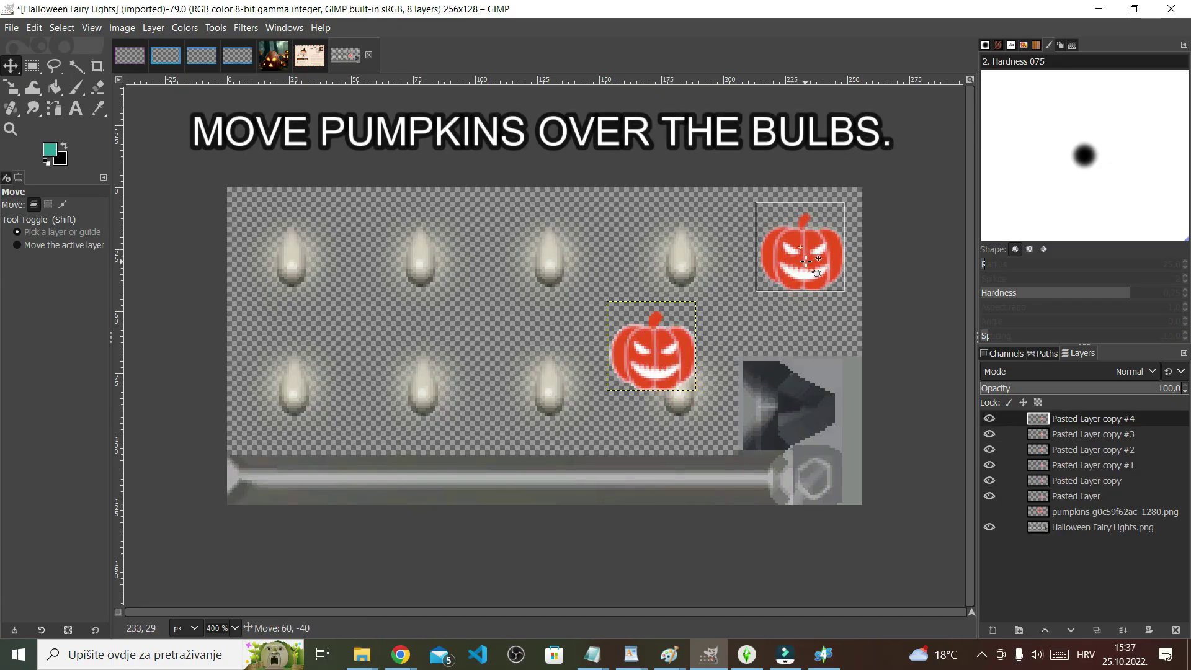
drag(661, 351, 696, 258)
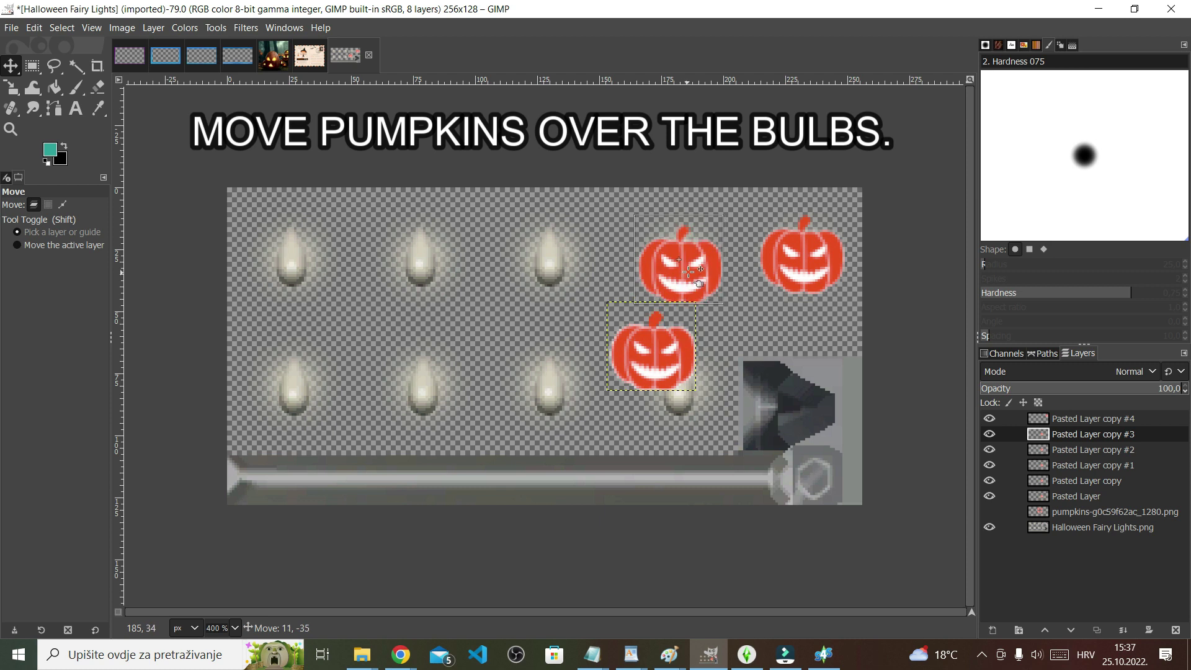
drag(657, 334, 550, 365)
drag(657, 339, 689, 364)
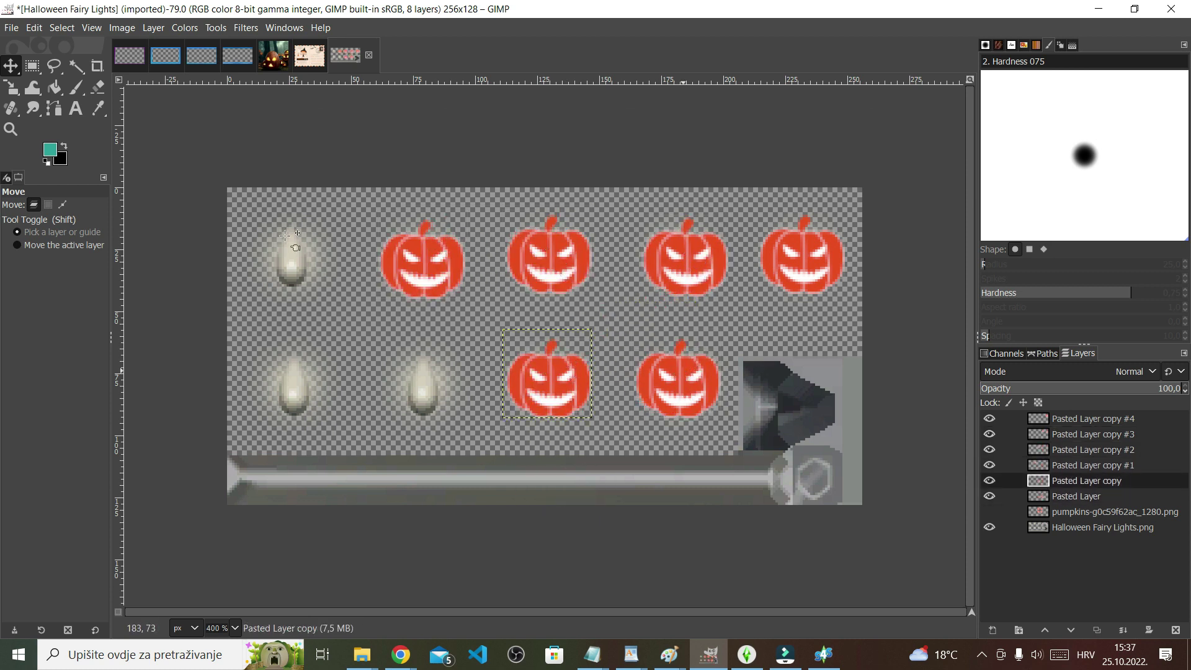
Step: Paste three more pumpkins as Pasted Layer copy #5, #6 and #7
key(ctrl+c)
key(ctrl+v)
right_click(1066, 486)
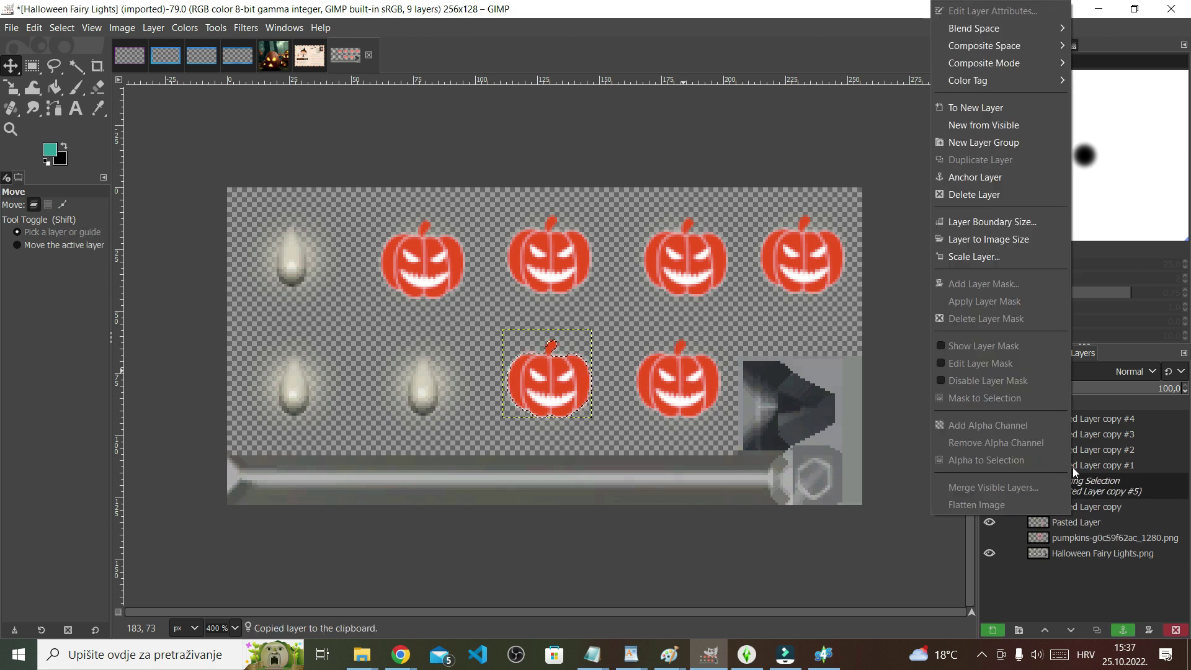
click(1033, 109)
key(ctrl+v)
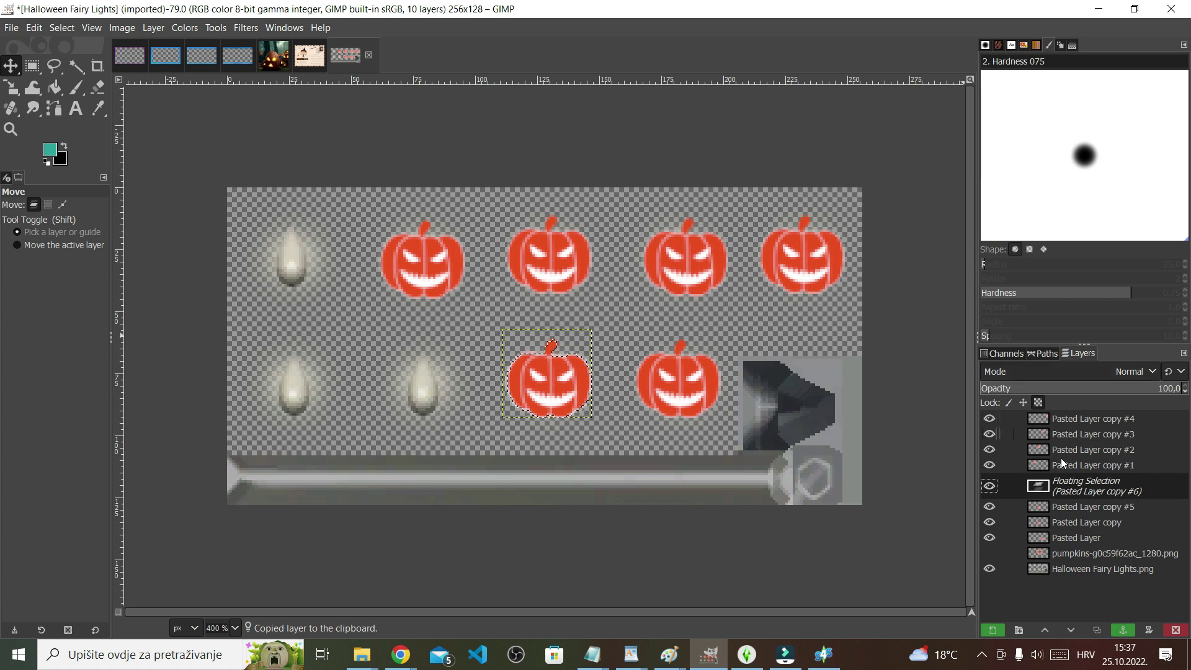
right_click(1064, 486)
click(992, 107)
key(ctrl+v)
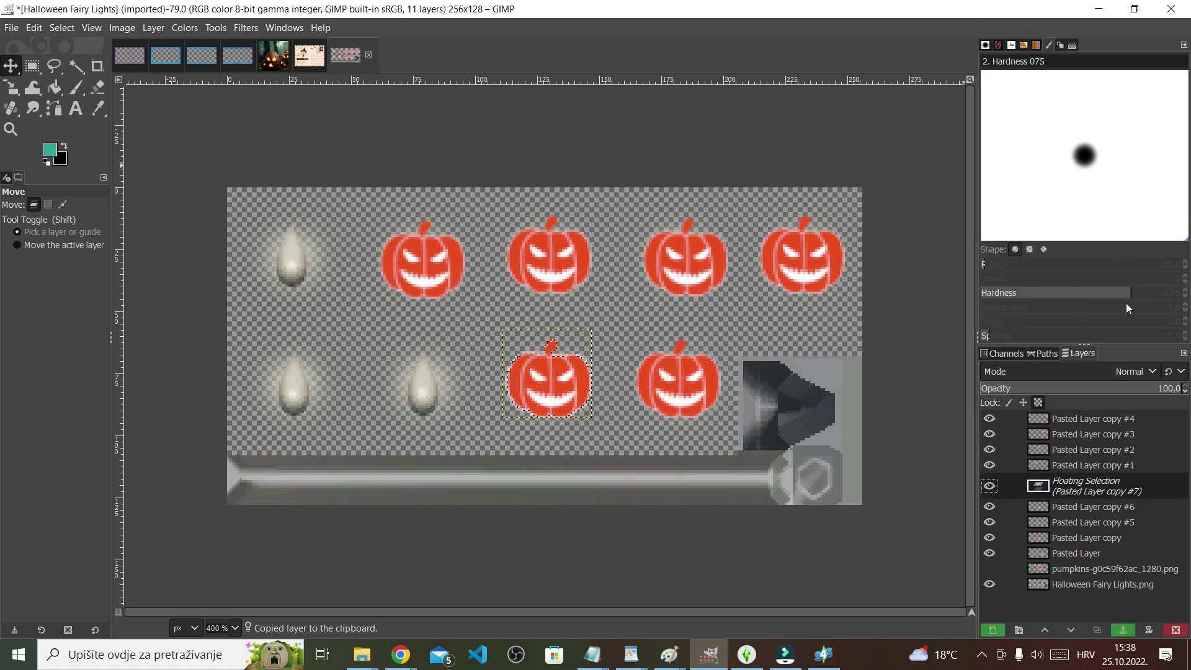
right_click(1102, 493)
click(1037, 109)
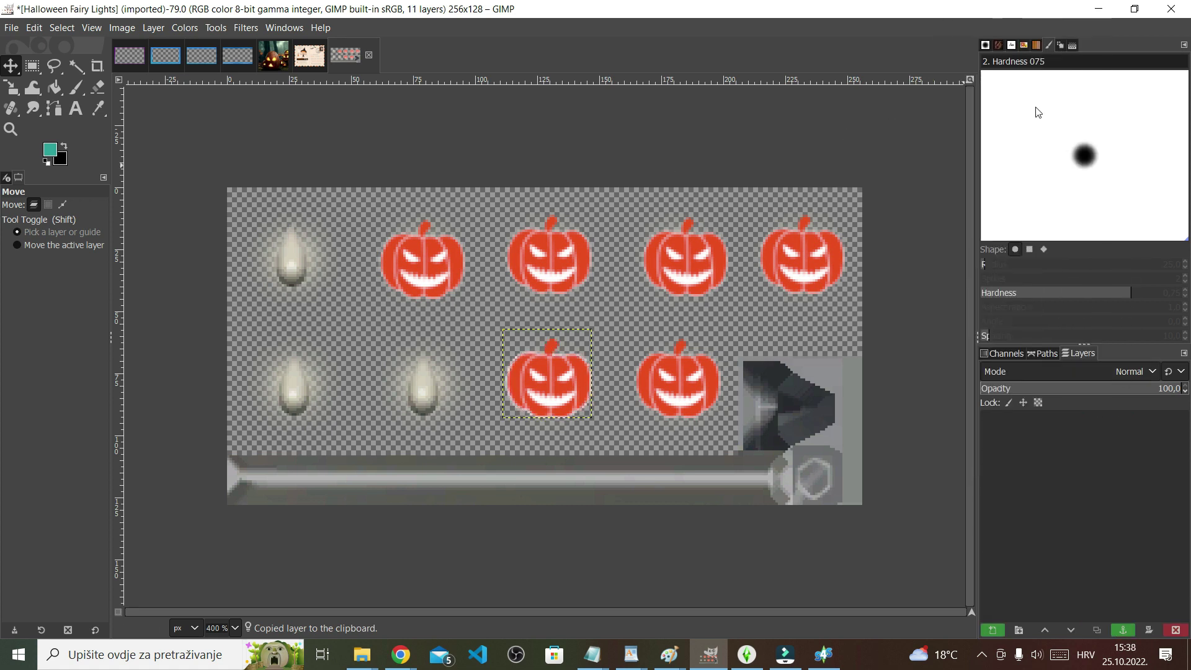
Step: Place the new pumpkins over the lower-left and top-left bulbs, then select the top layer
drag(563, 370, 310, 380)
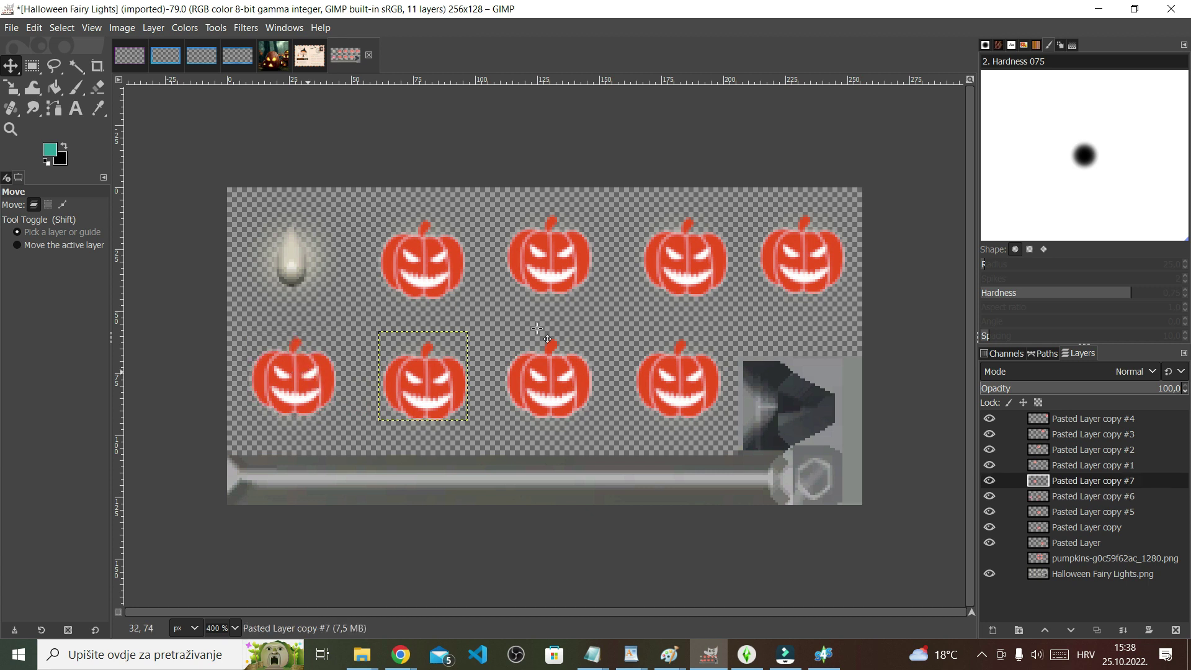
drag(567, 366, 310, 245)
click(1092, 418)
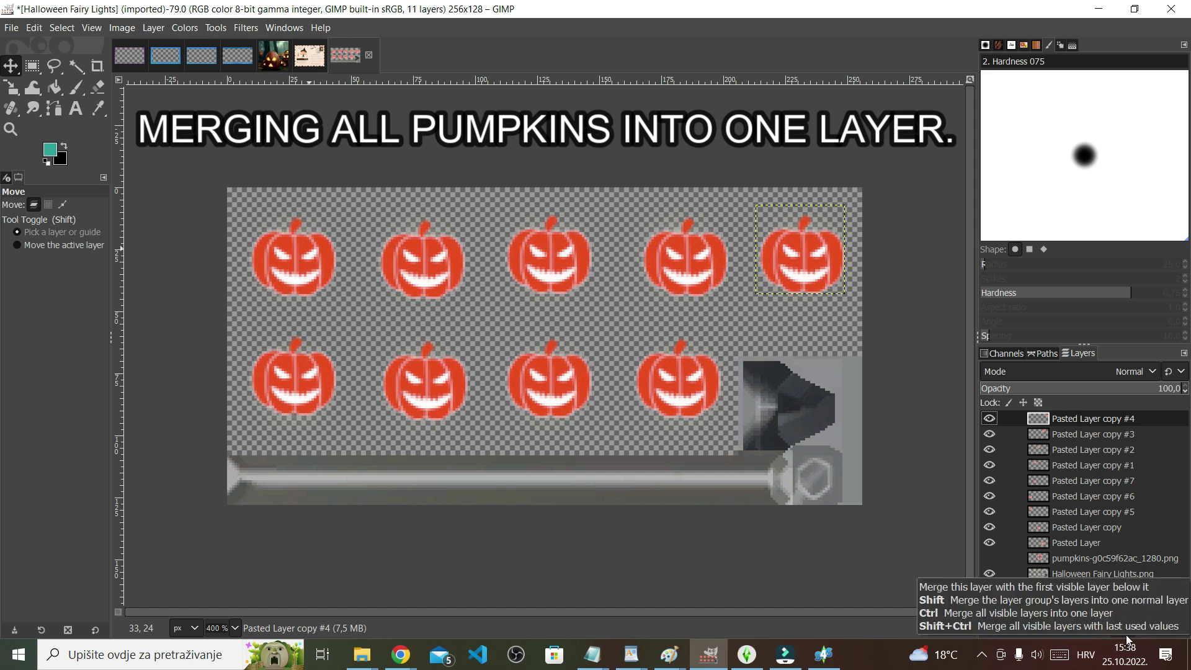
Step: Merge all nine pumpkin layers down into a single Pasted Layer
click(1125, 634)
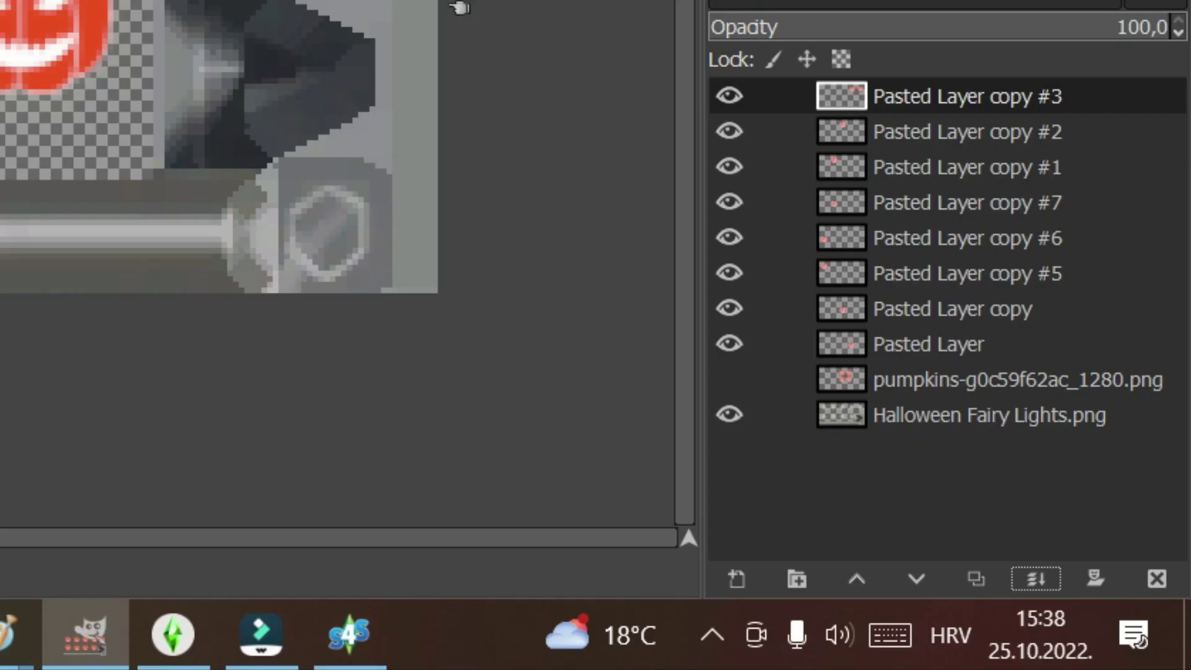
click(1048, 583)
right_click(937, 97)
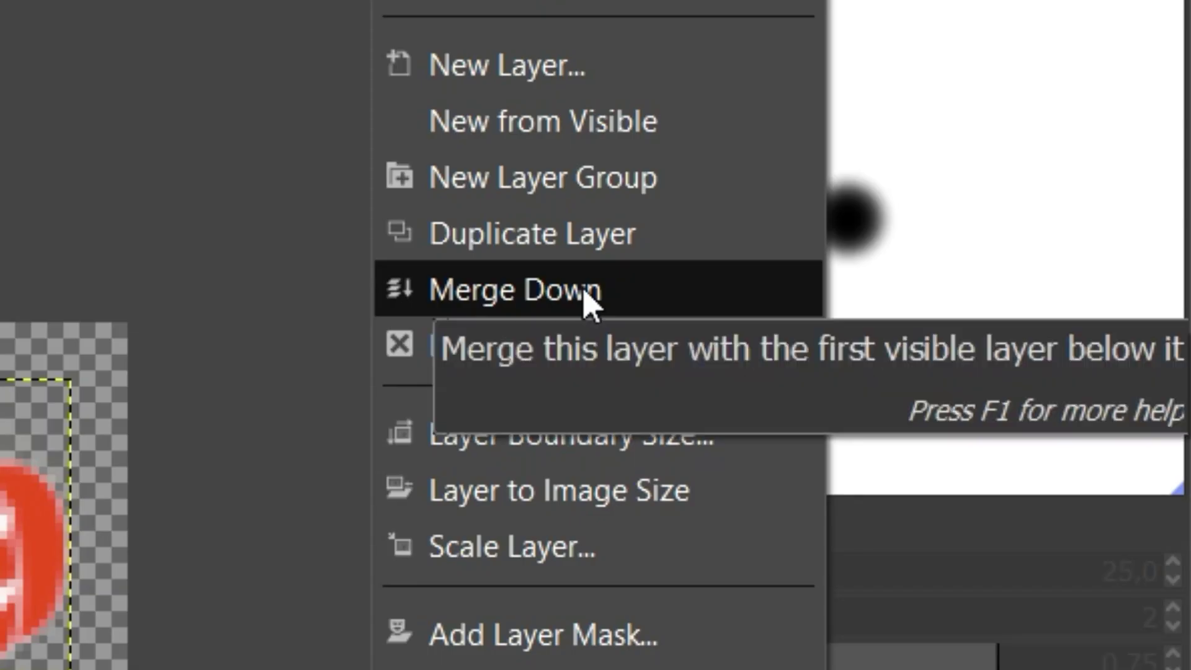
click(1002, 177)
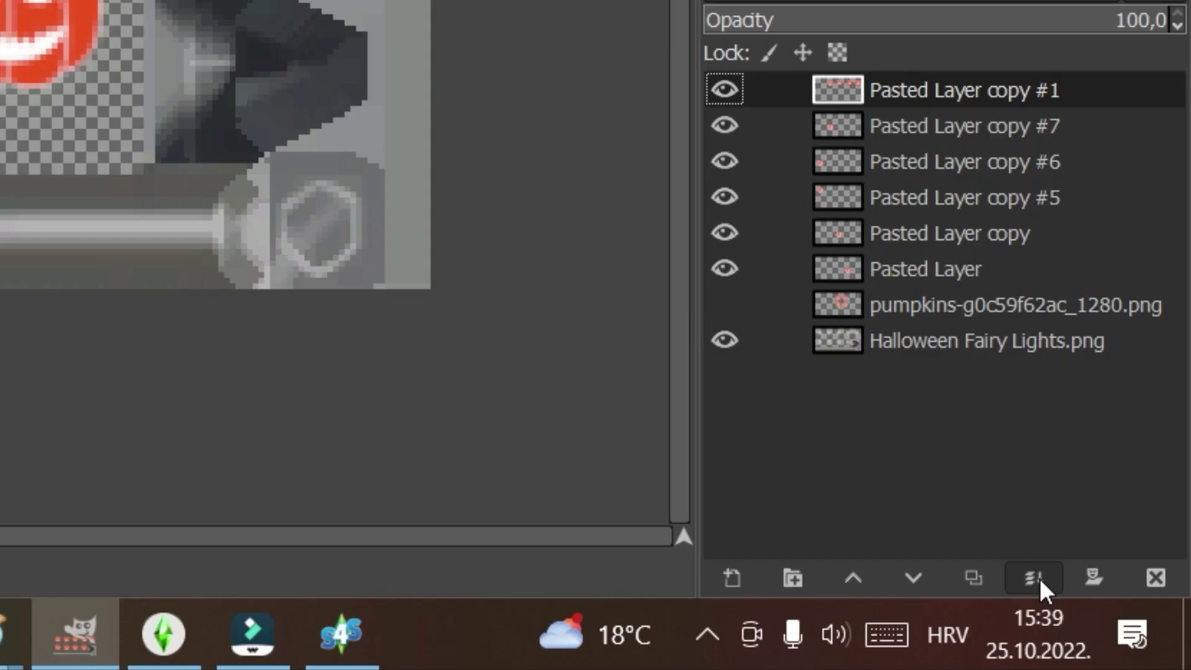
click(1125, 605)
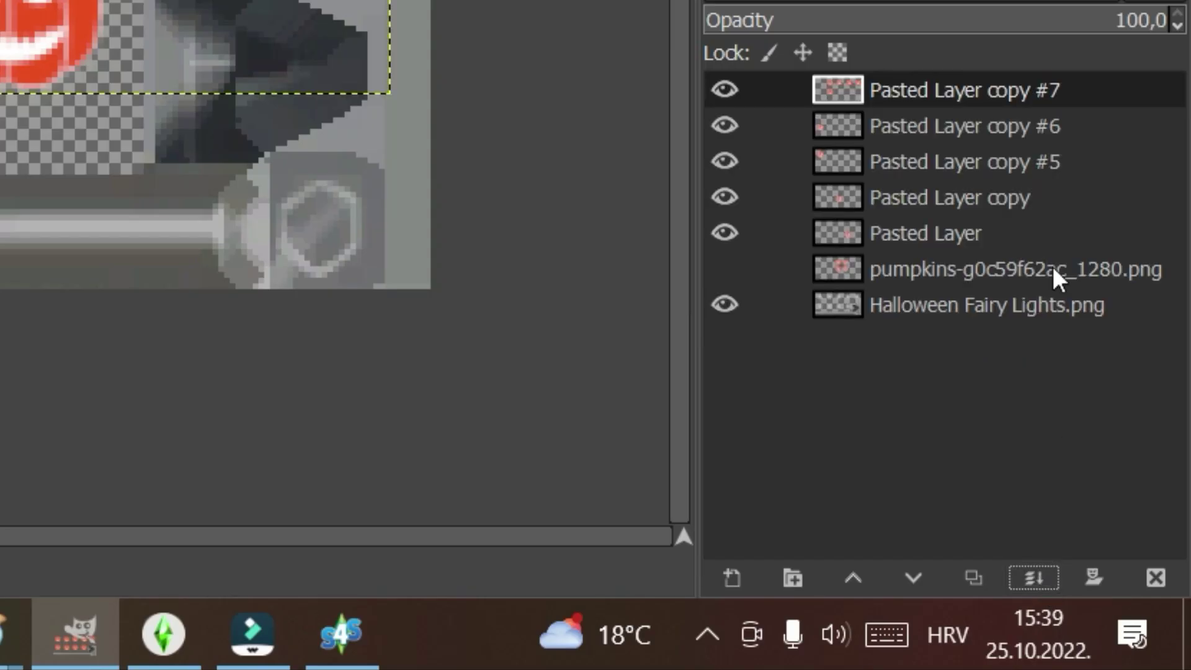
right_click(1054, 102)
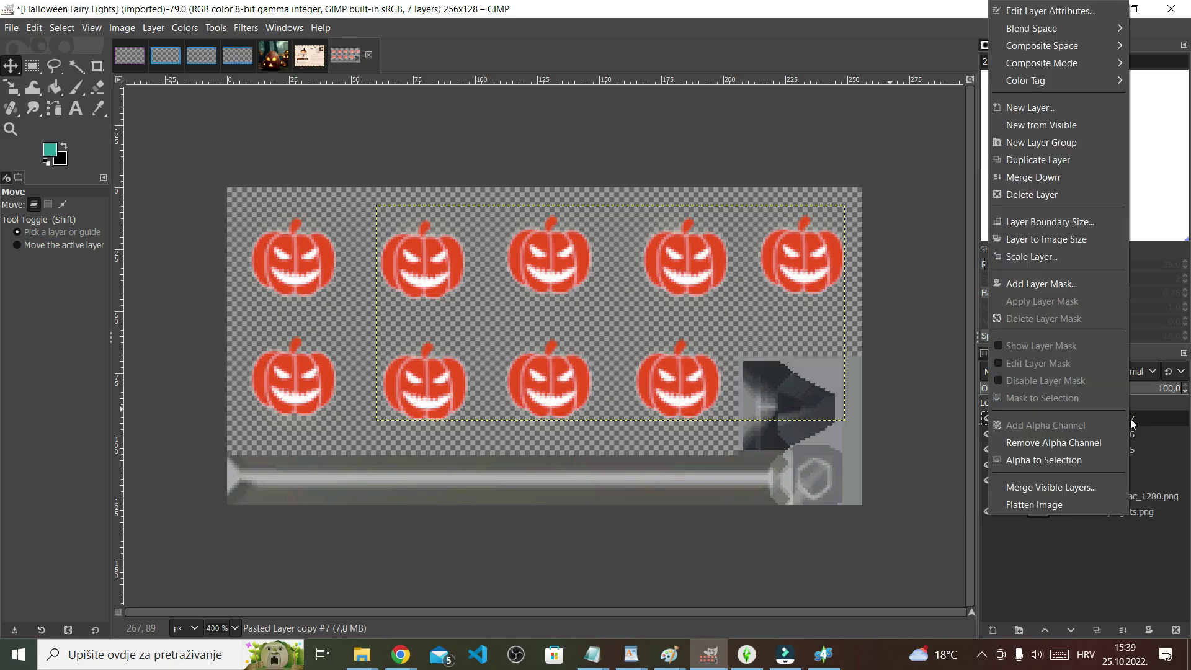
click(1058, 177)
click(1122, 629)
right_click(1113, 518)
click(1058, 177)
click(1122, 630)
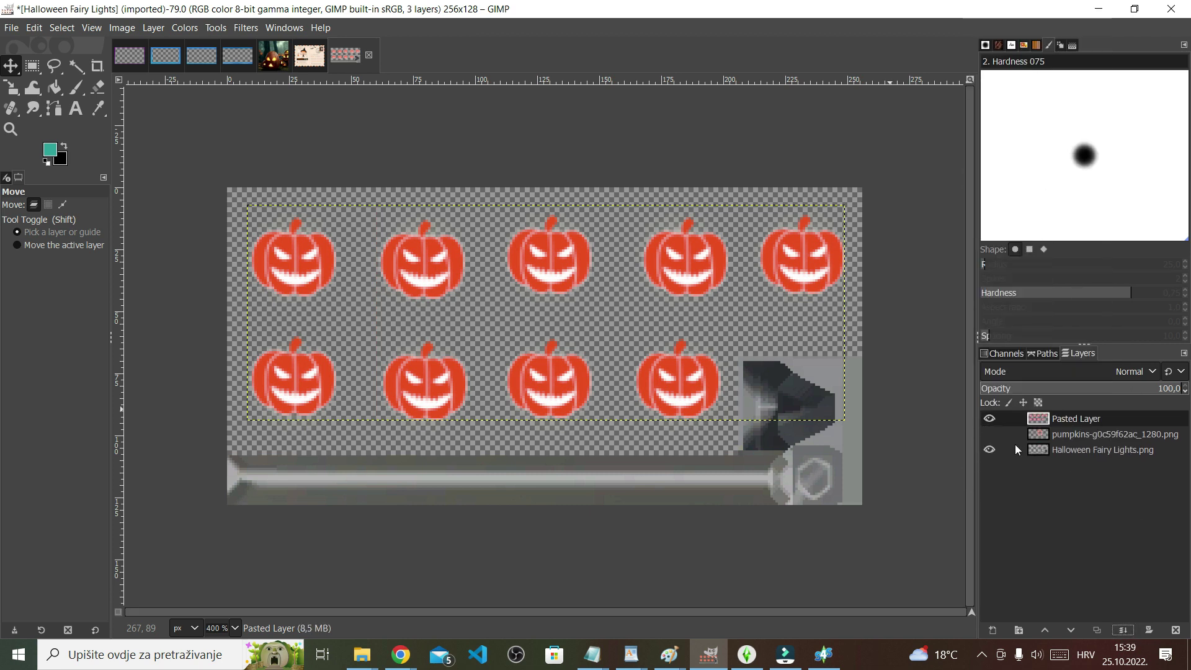
Step: Toggle the combined pumpkin layer's visibility to compare the bulbs with and without pumpkins
click(989, 418)
double_click(989, 419)
click(989, 419)
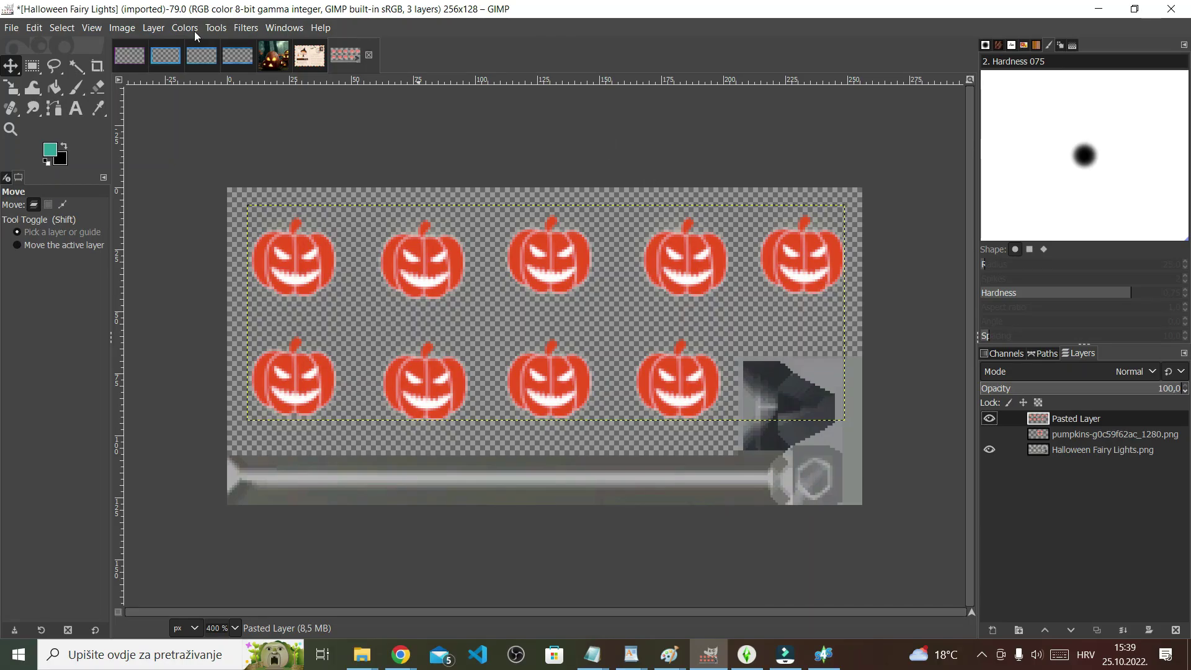
Step: Apply Color to Alpha with white to the pumpkin layer, tuning opacity threshold to 0.199
click(192, 29)
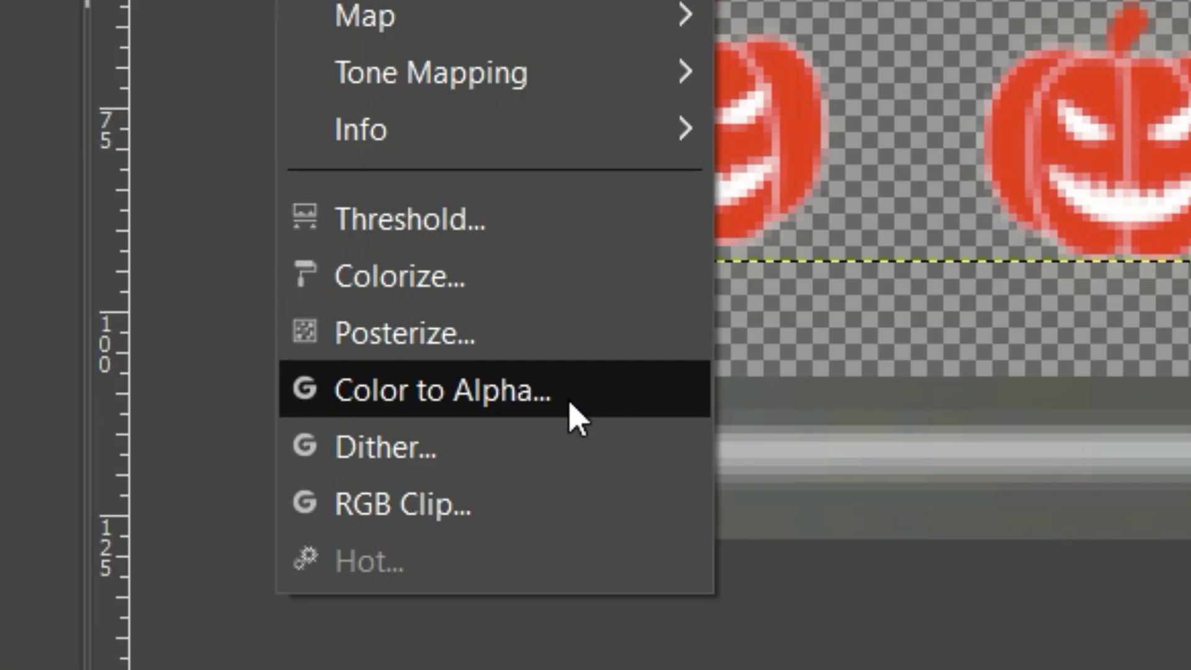
click(570, 403)
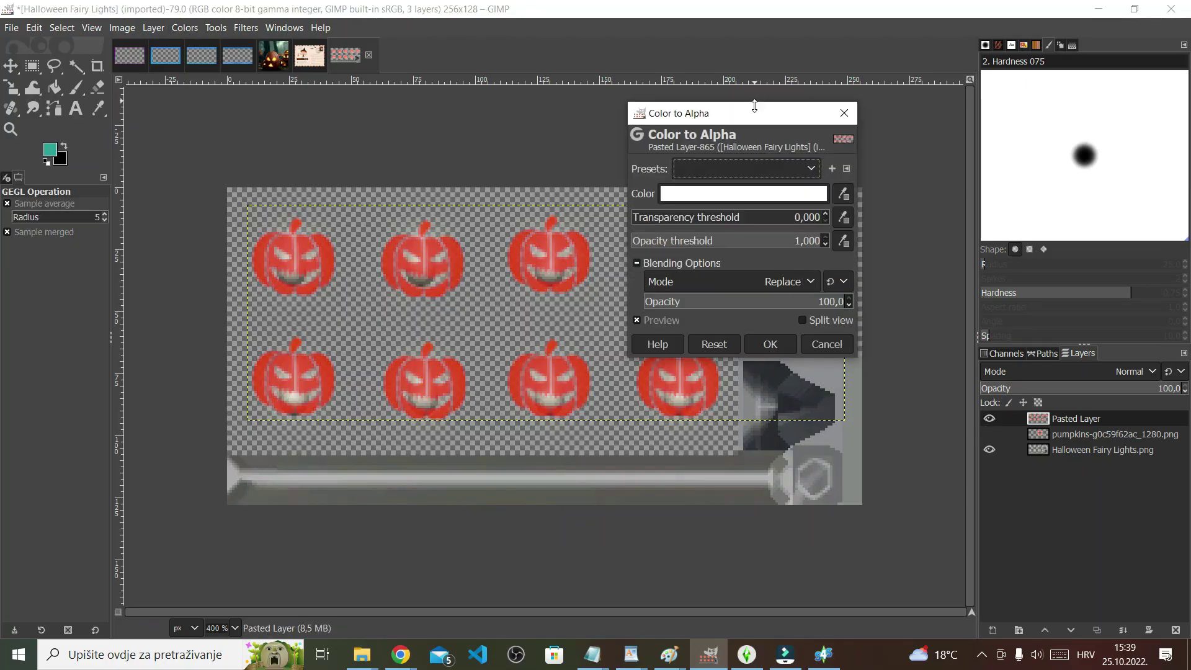
drag(764, 118, 1040, 109)
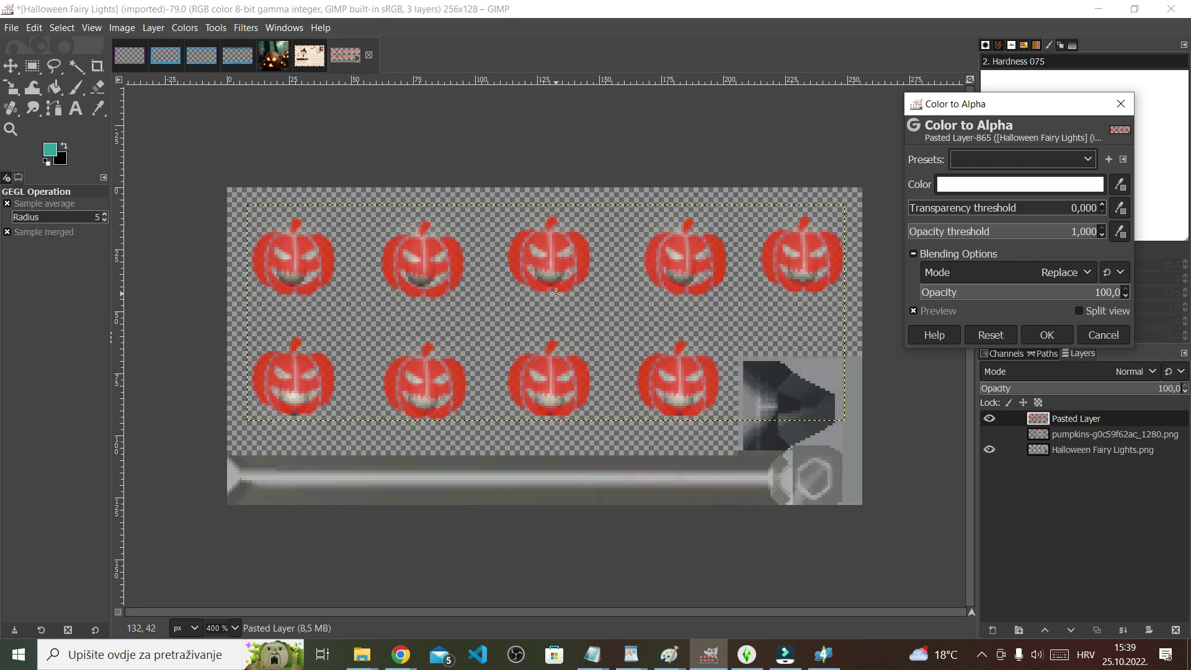
drag(1043, 232, 1003, 221)
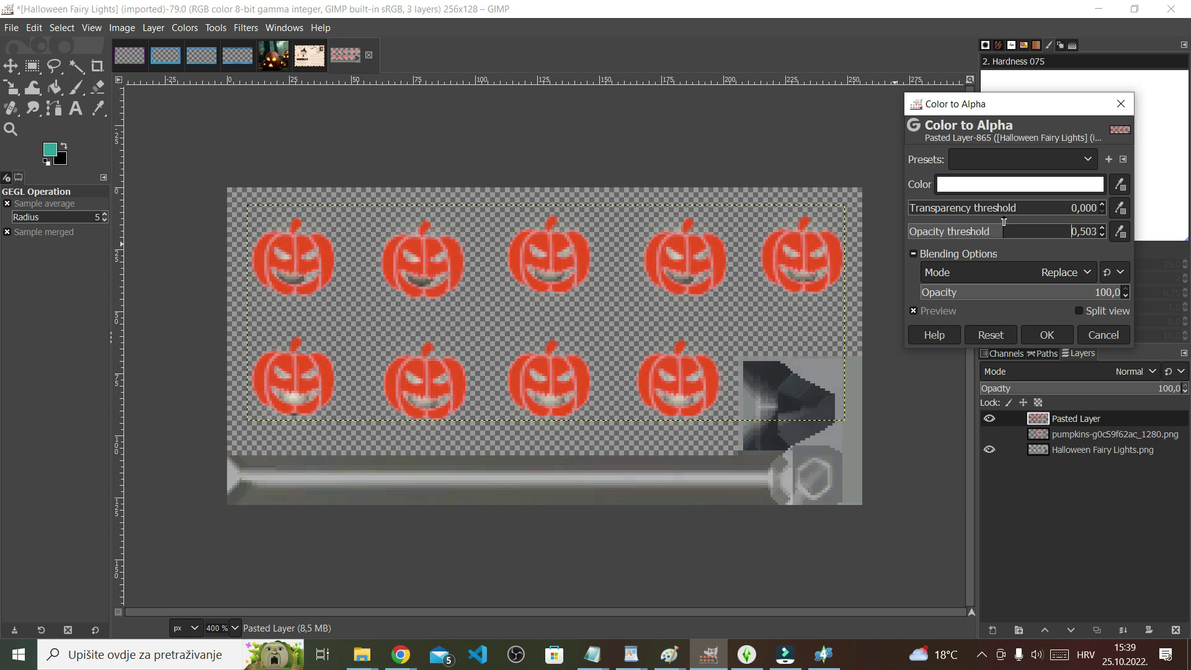
drag(920, 212, 1001, 218)
click(944, 226)
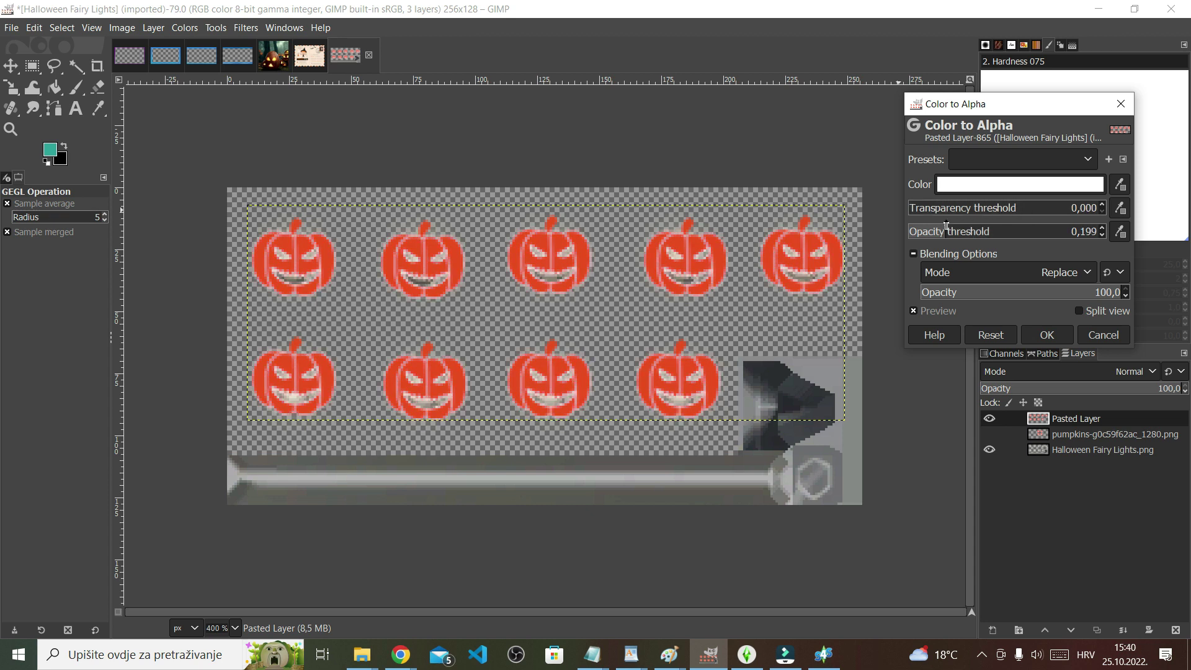
click(1047, 334)
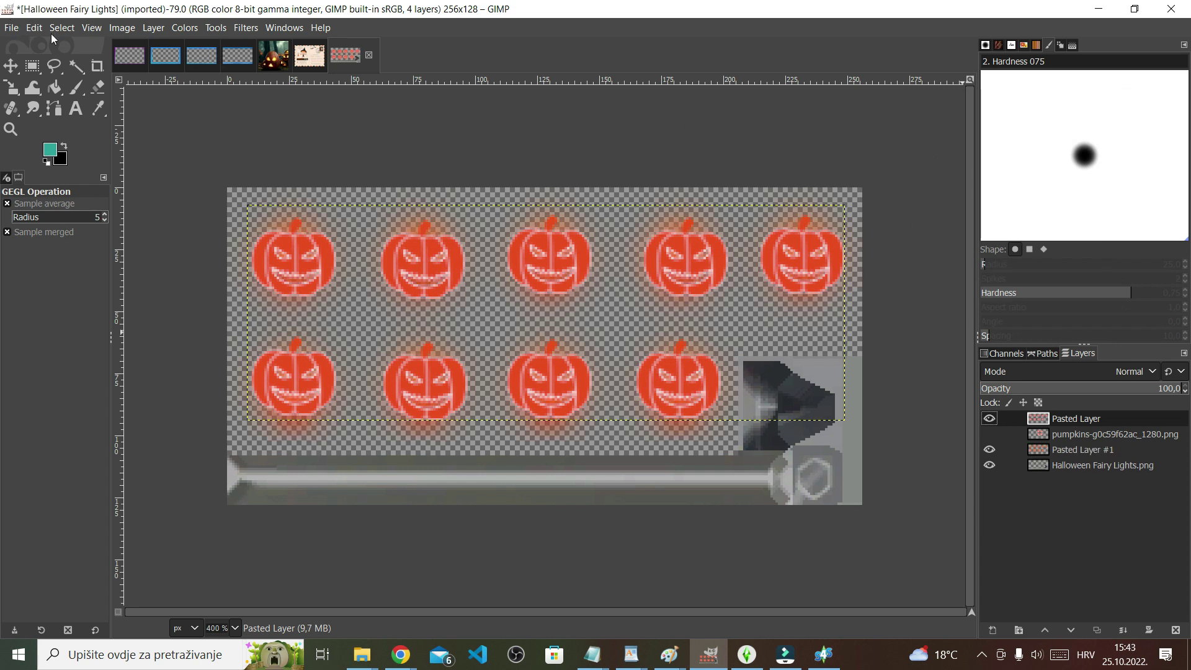
Step: Export the texture as 'Halloween Fairy Lights 1.png' into the Sims 4 Mods folder
click(11, 28)
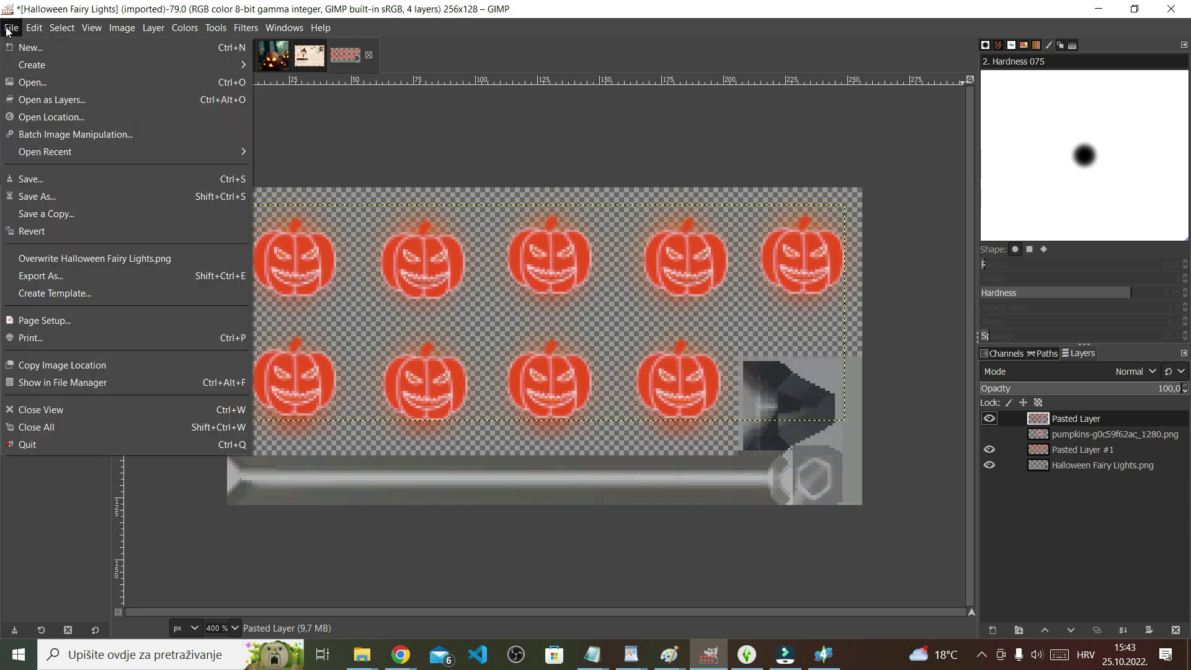
click(57, 275)
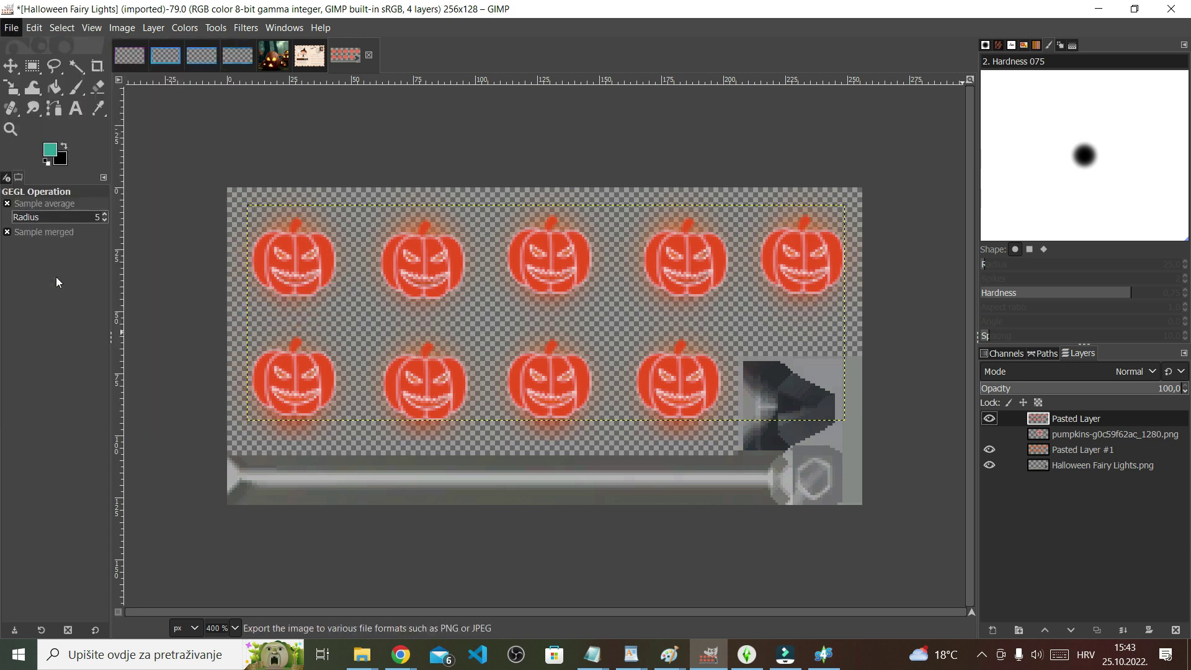
click(404, 122)
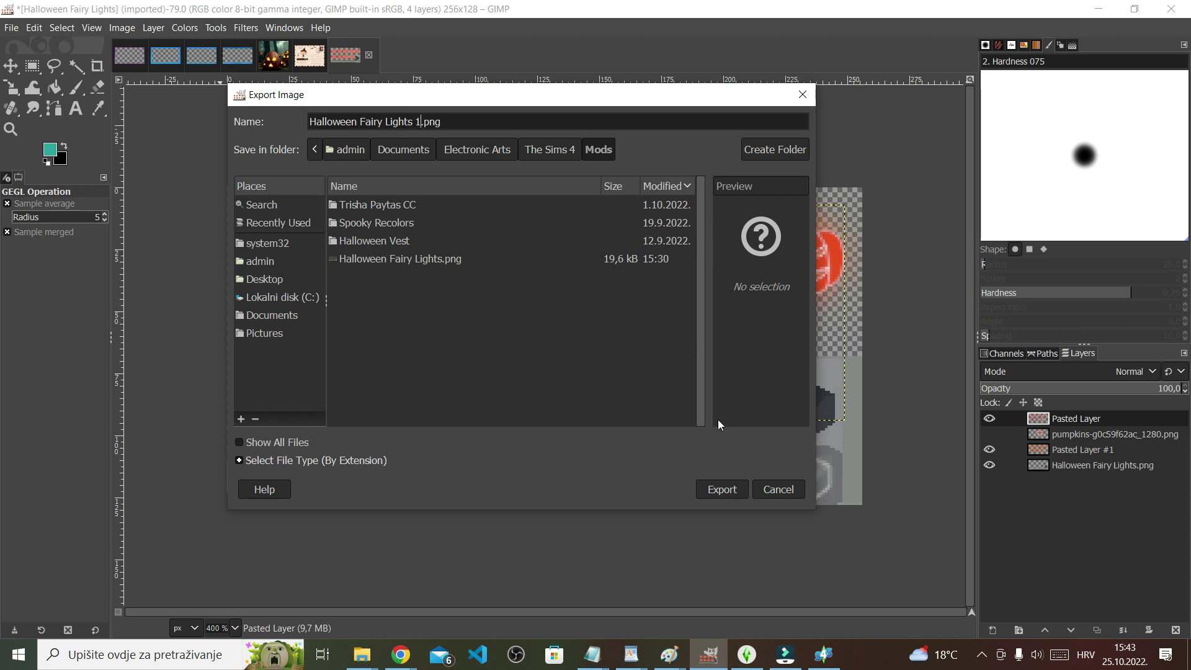
click(732, 488)
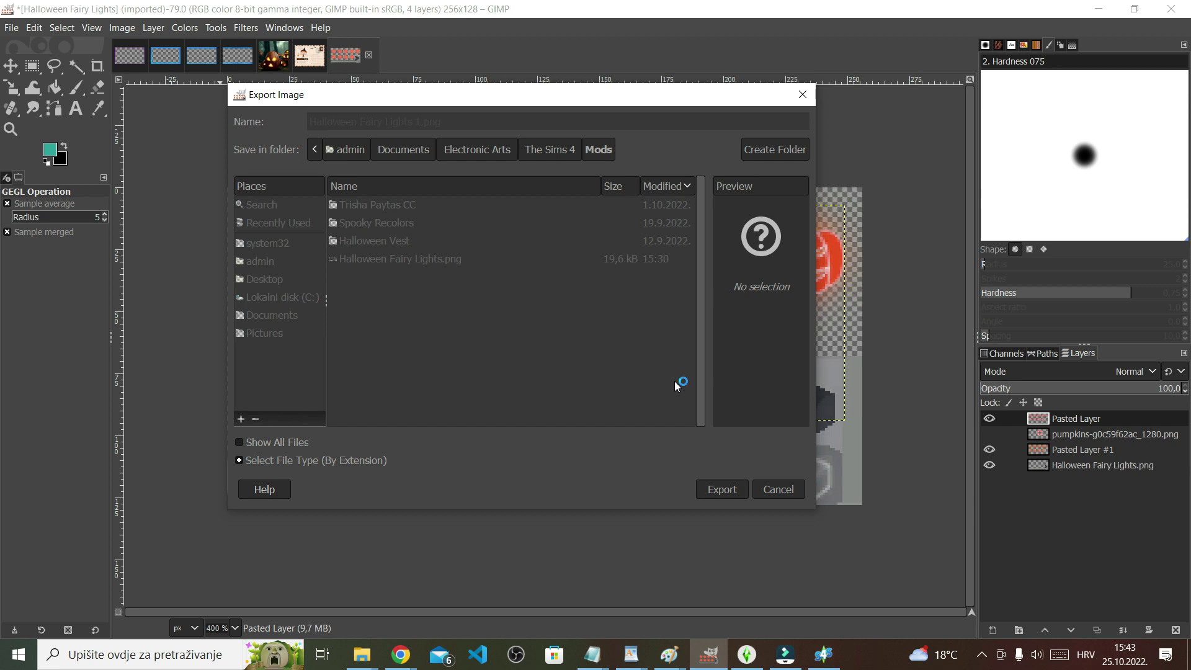
click(618, 508)
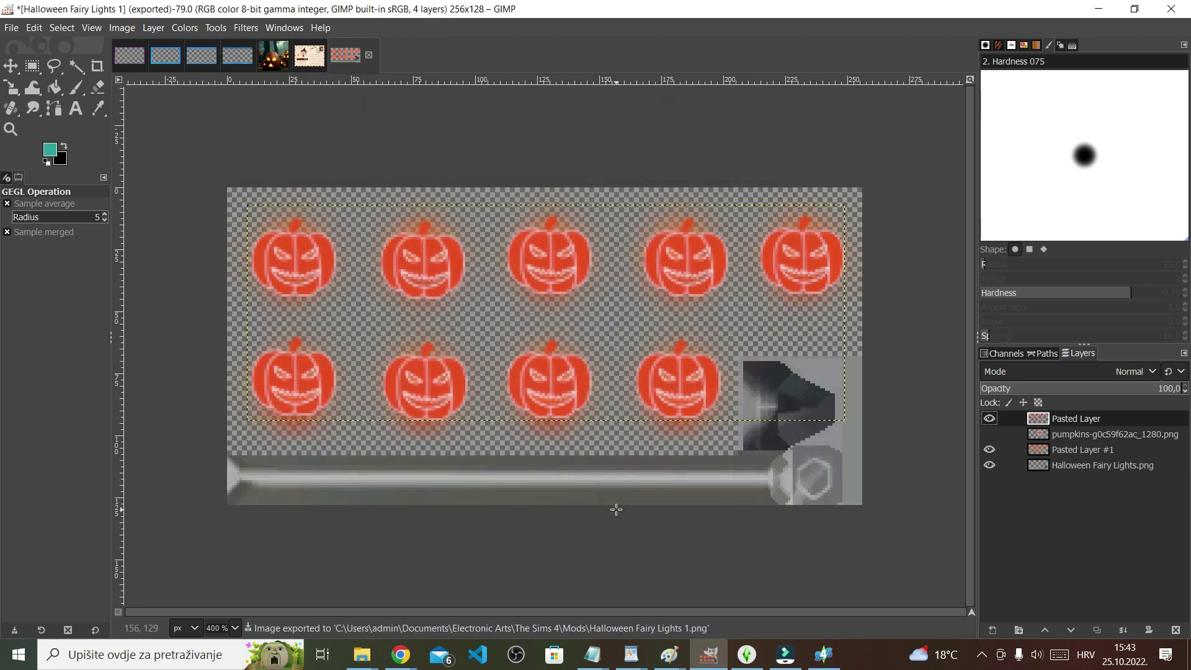
Step: Import 'Halloween Fairy Lights 1' as the lights' texture, preview it, and save the package
click(820, 657)
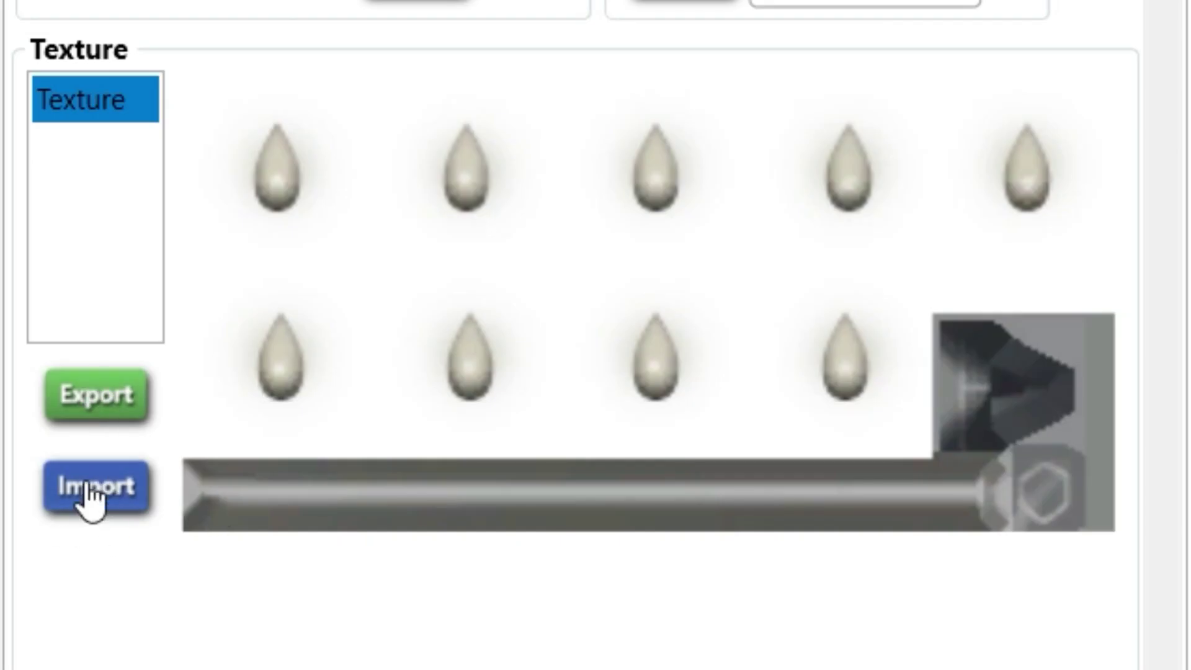
click(72, 493)
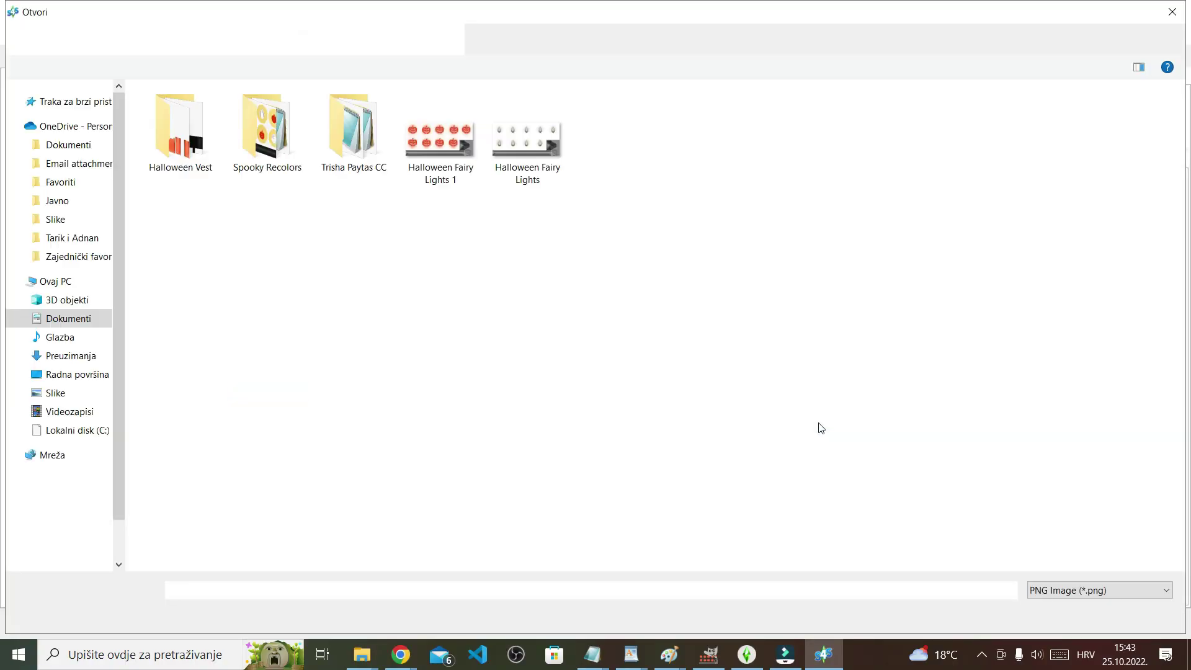
click(416, 163)
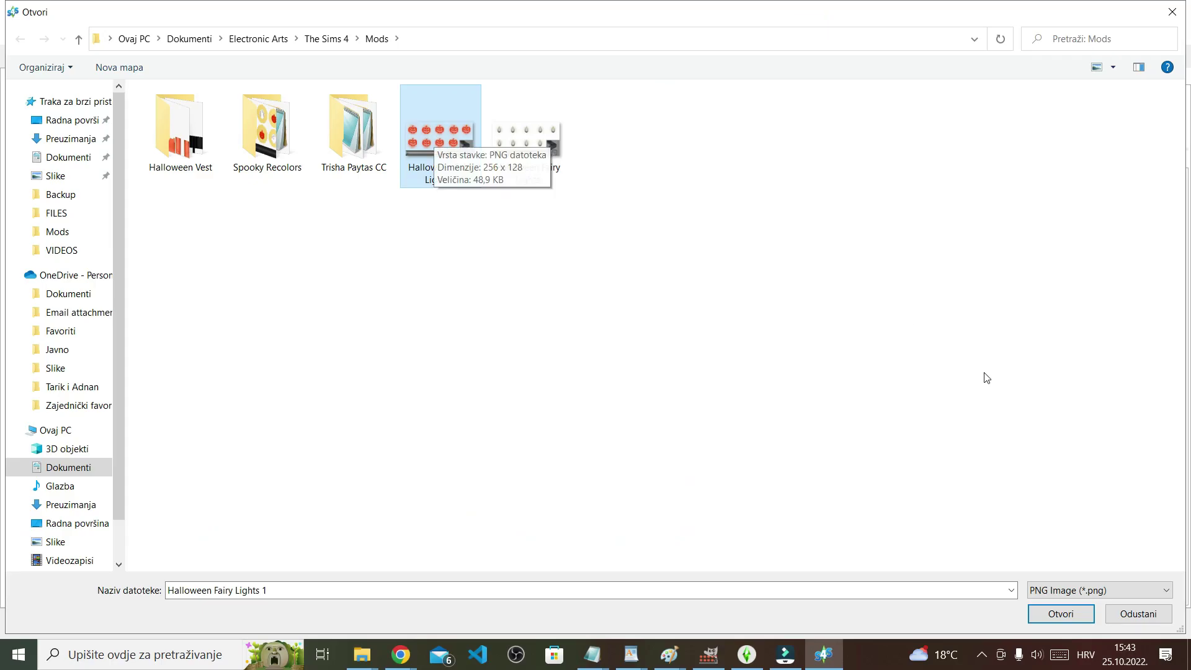
click(1077, 612)
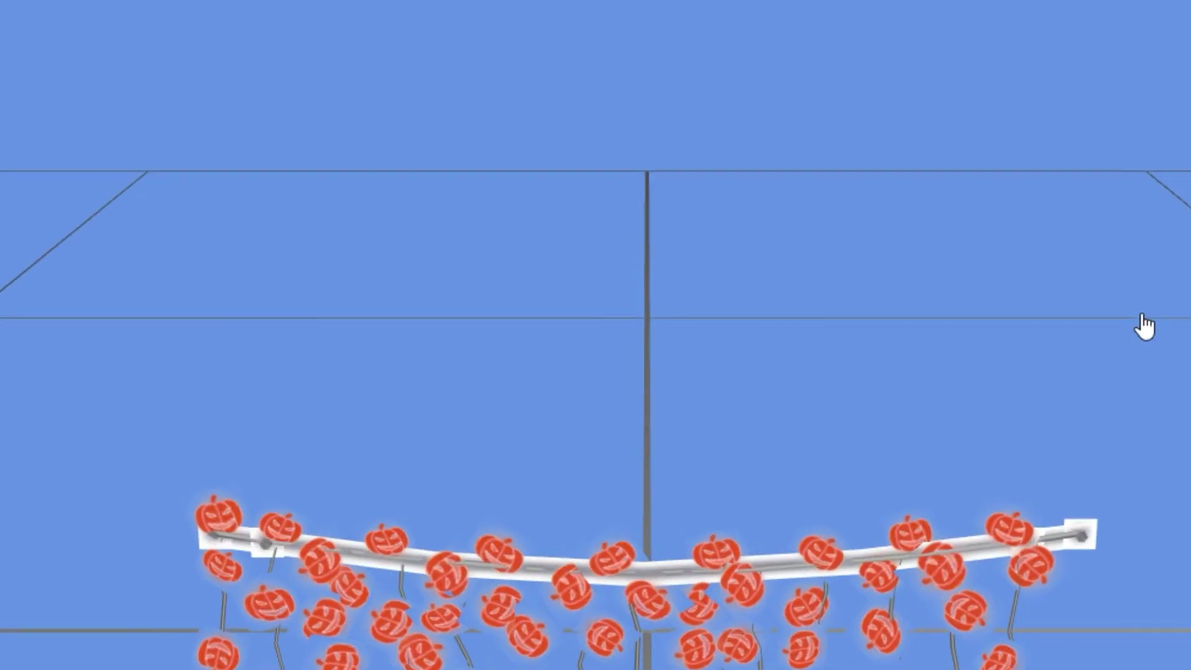
drag(654, 396, 611, 350)
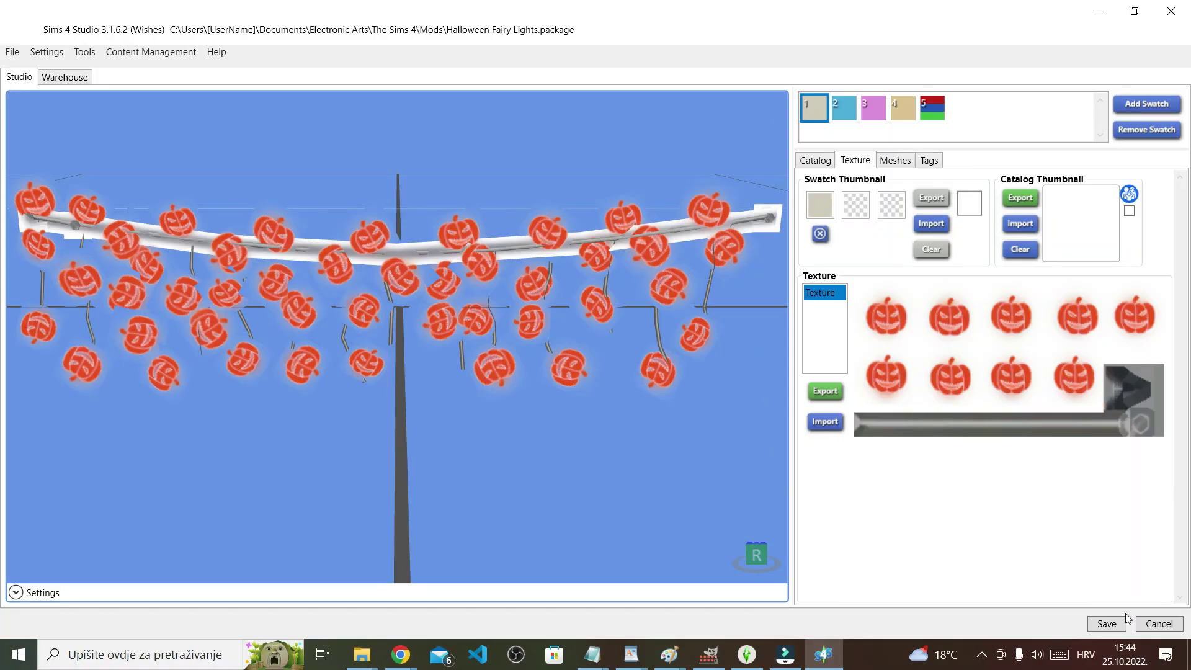
click(1115, 623)
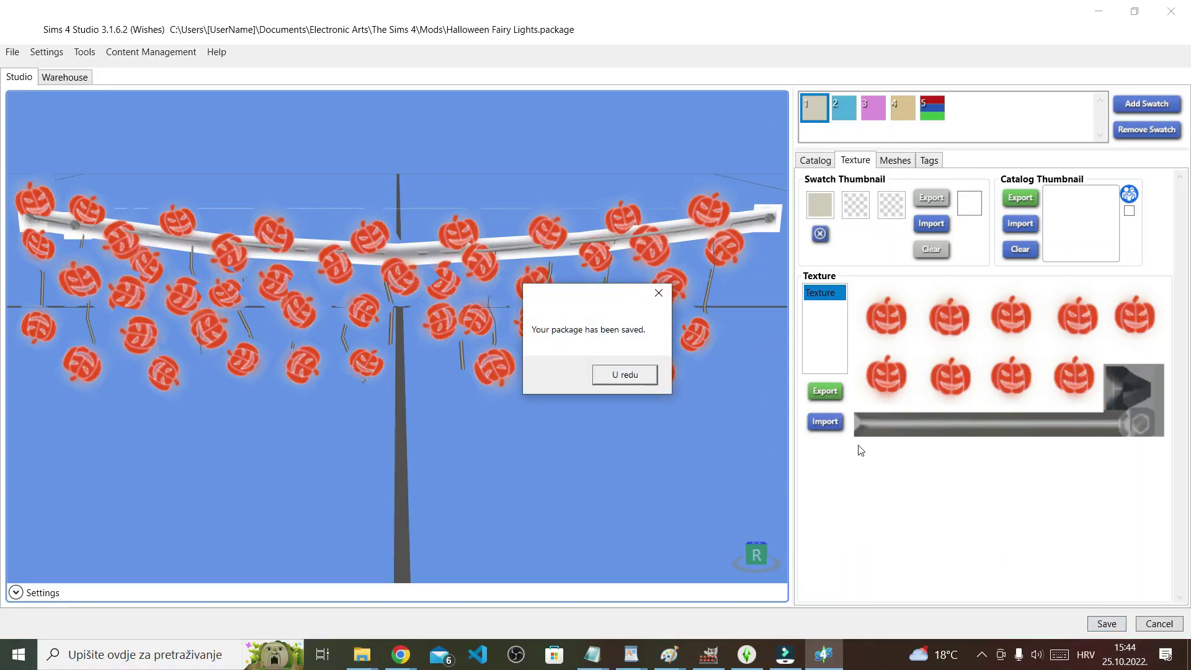
click(633, 380)
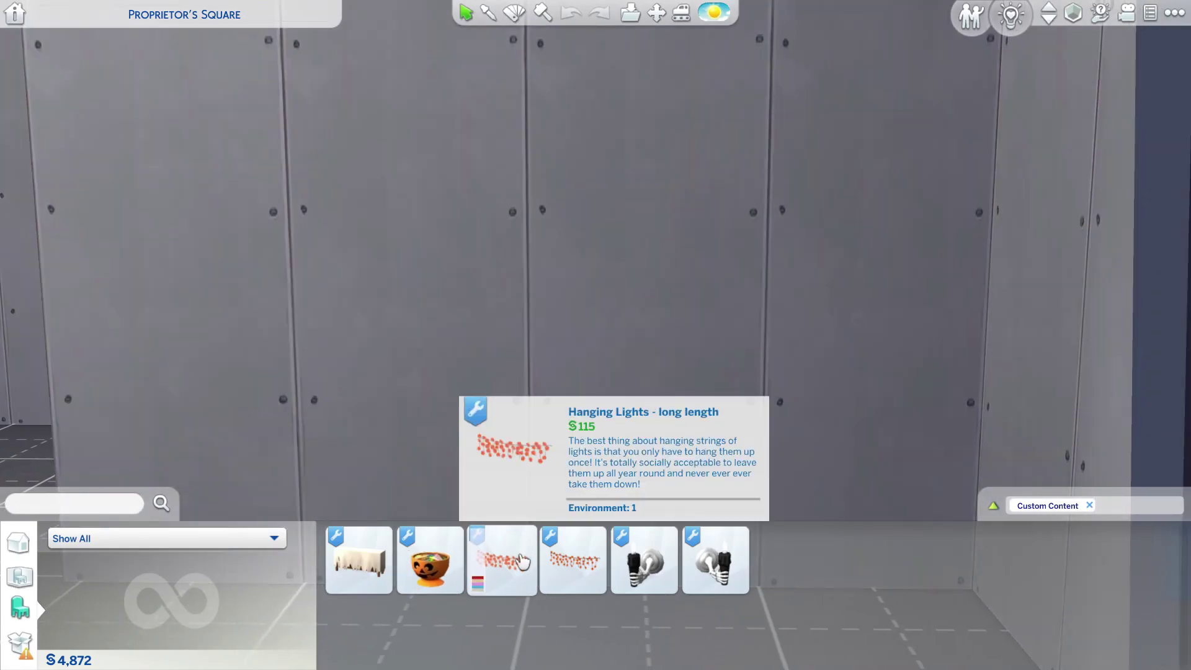
Step: Place the custom Hanging Lights item on the grey wall for §115
click(521, 561)
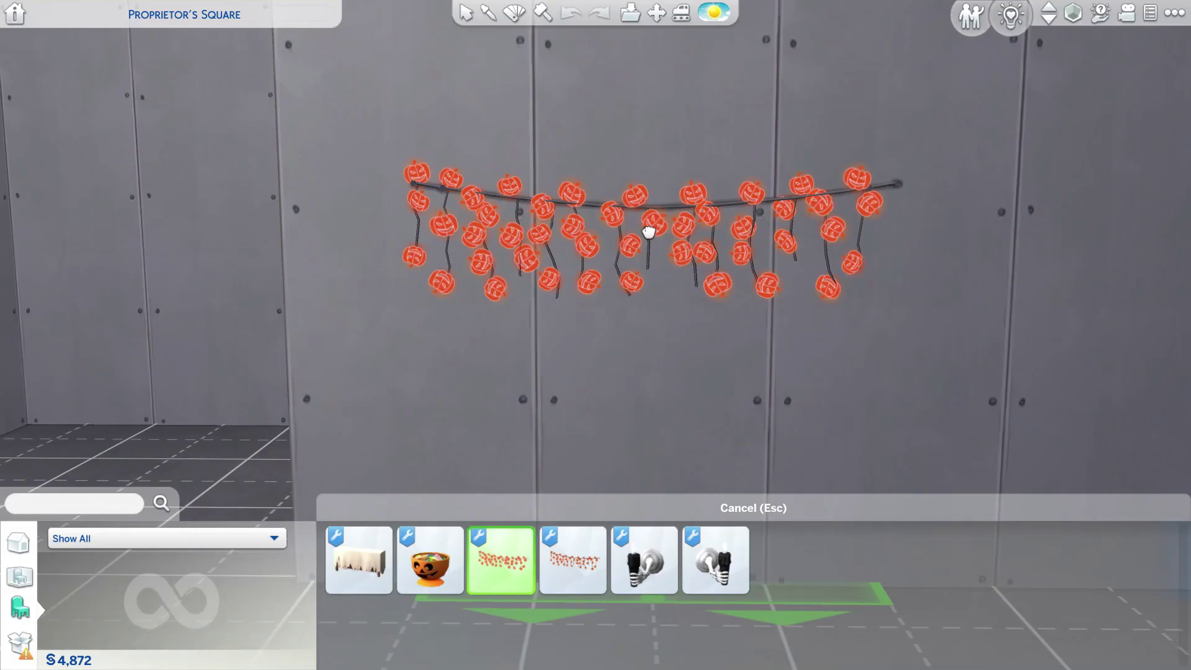
click(651, 233)
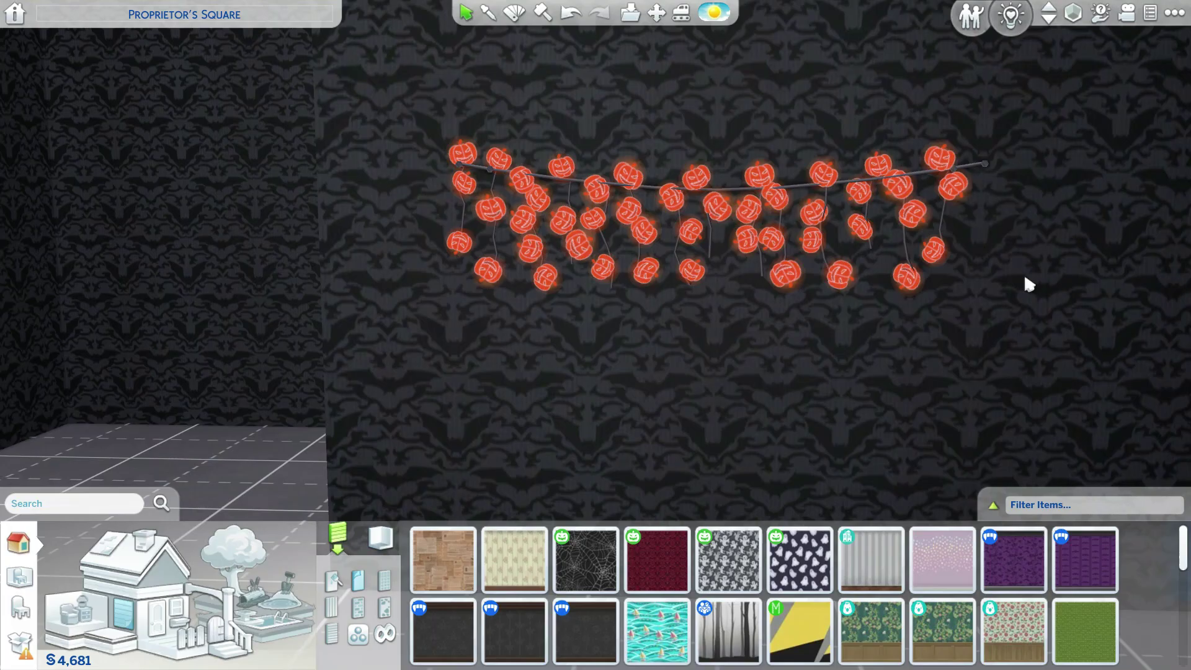
Step: Pan and zoom the camera in close on the pumpkin lights against the bat wallpaper
key(d)
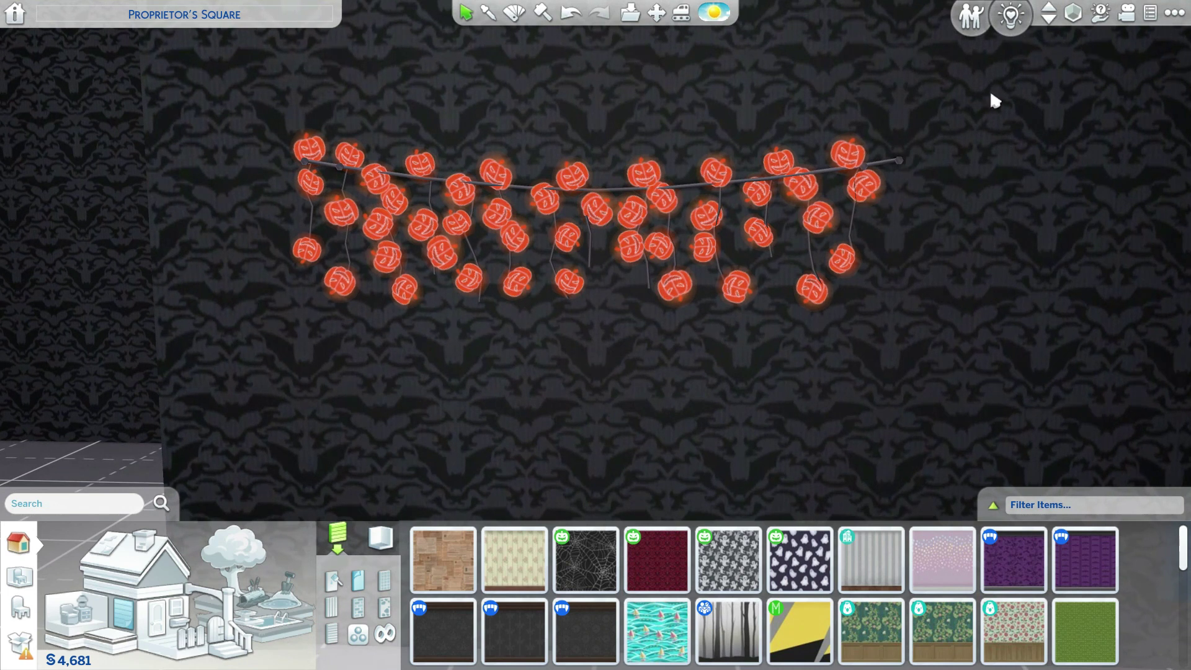
key(a)
scroll(875, 10, up, 1)
scroll(976, 338, up, 2)
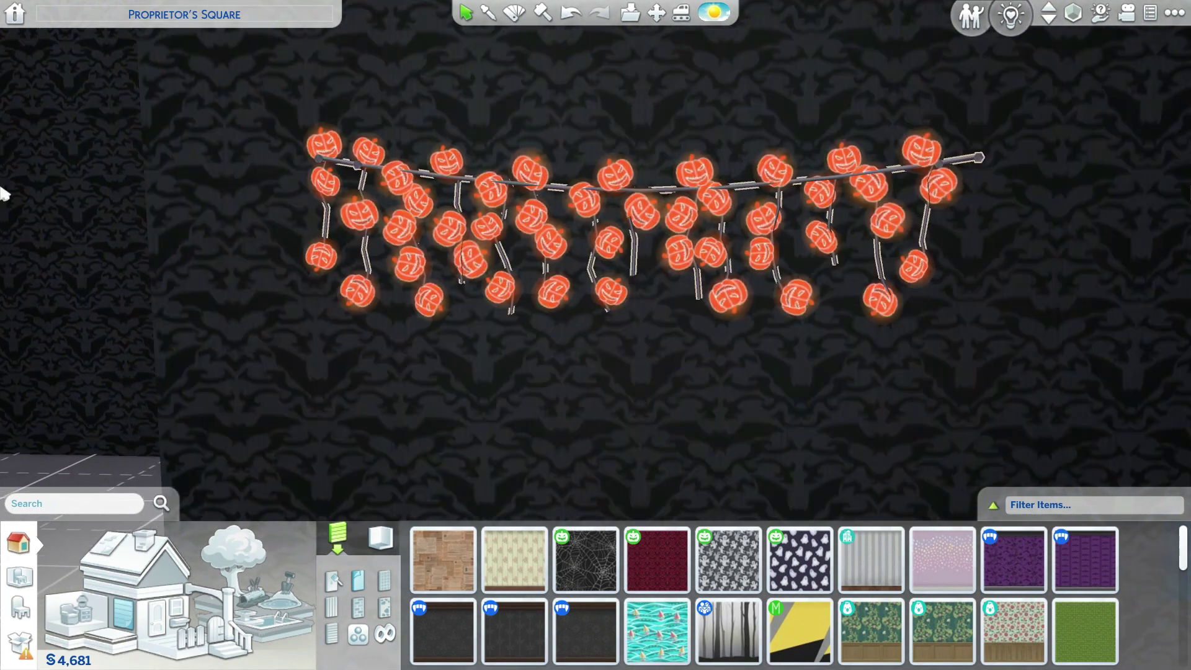